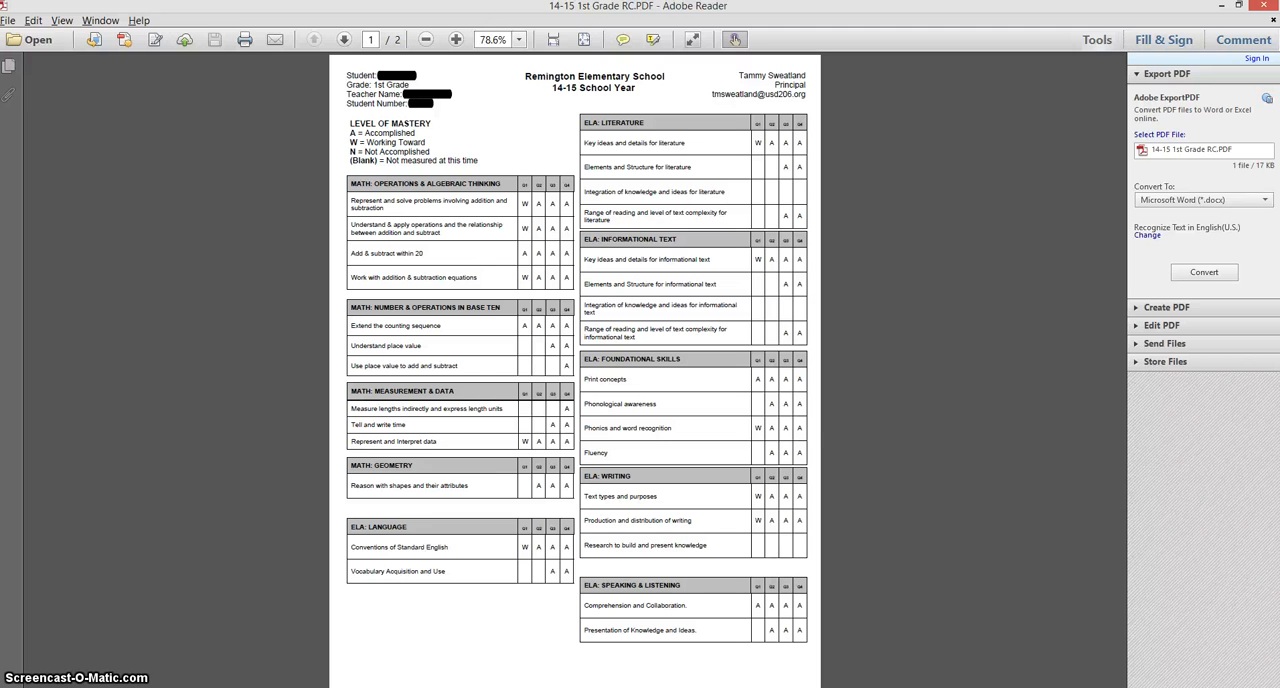
Review both pages of the 1st grade report card at 100% zoom and close the document
{"action": "left_click", "coordinate": [456, 39]}
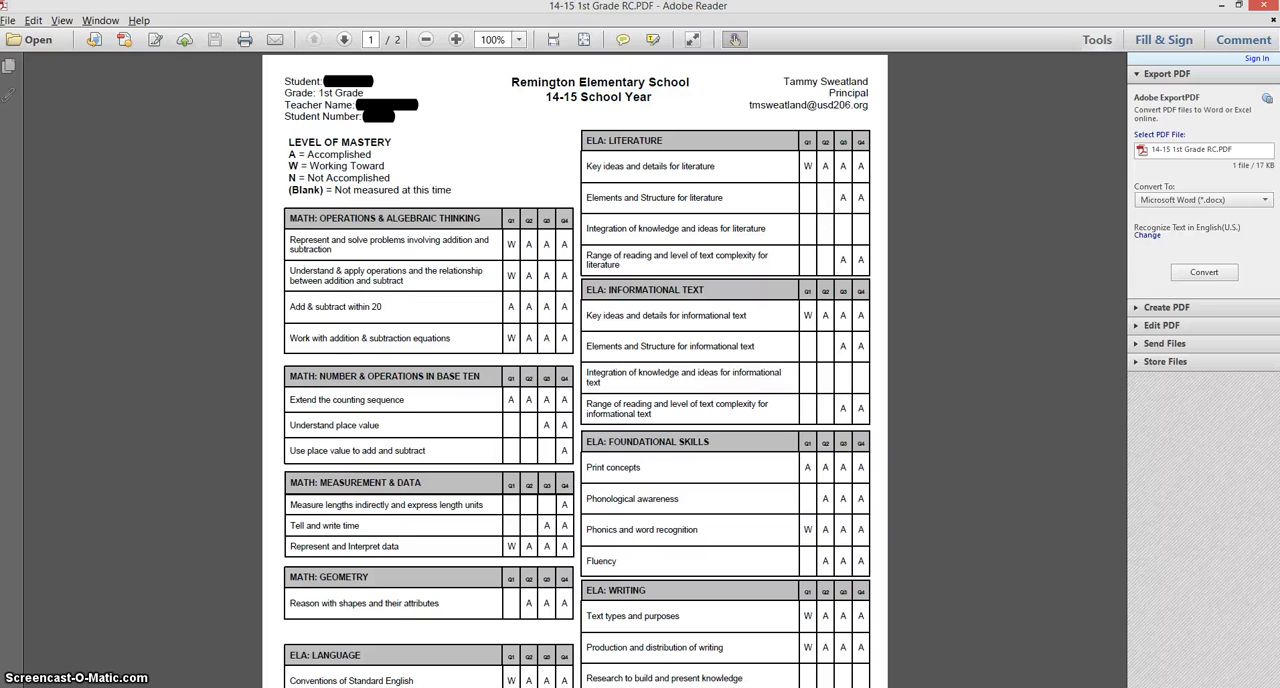
{"action": "scroll", "coordinate": [575, 370], "scroll_direction": "down", "scroll_amount": 6}
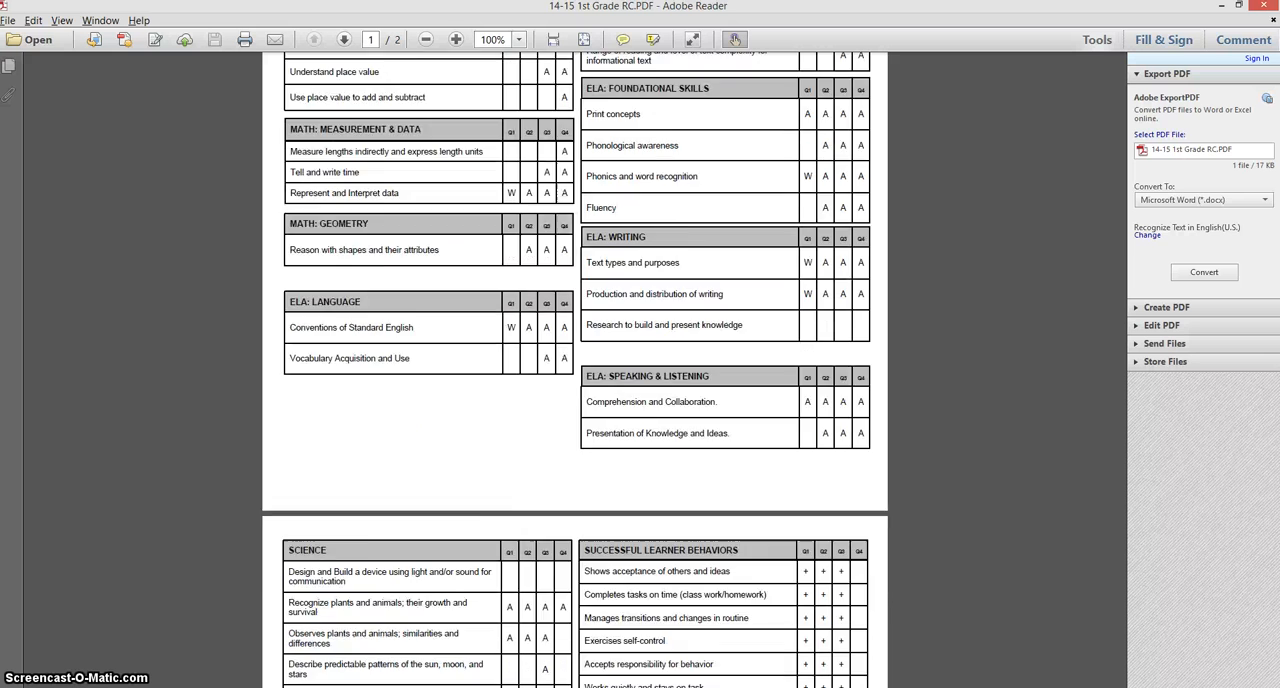
{"action": "scroll", "coordinate": [575, 370], "scroll_direction": "down", "scroll_amount": 8}
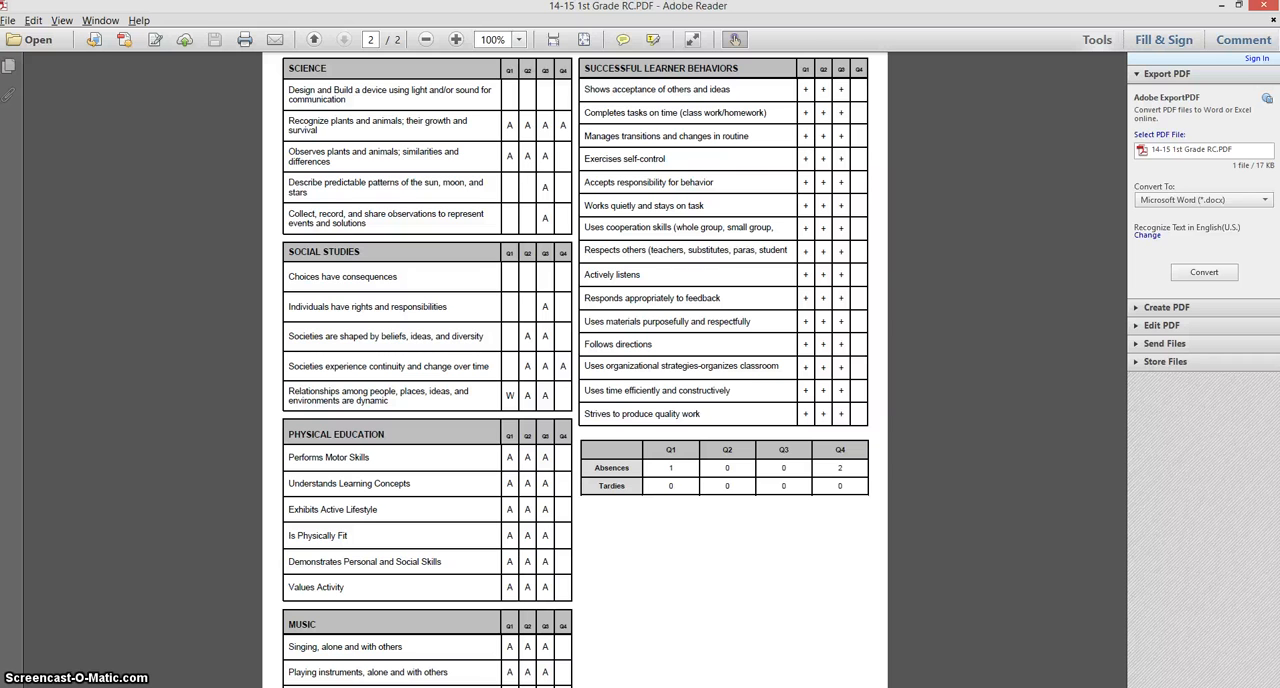
{"action": "scroll", "coordinate": [575, 370], "scroll_direction": "down", "scroll_amount": 3}
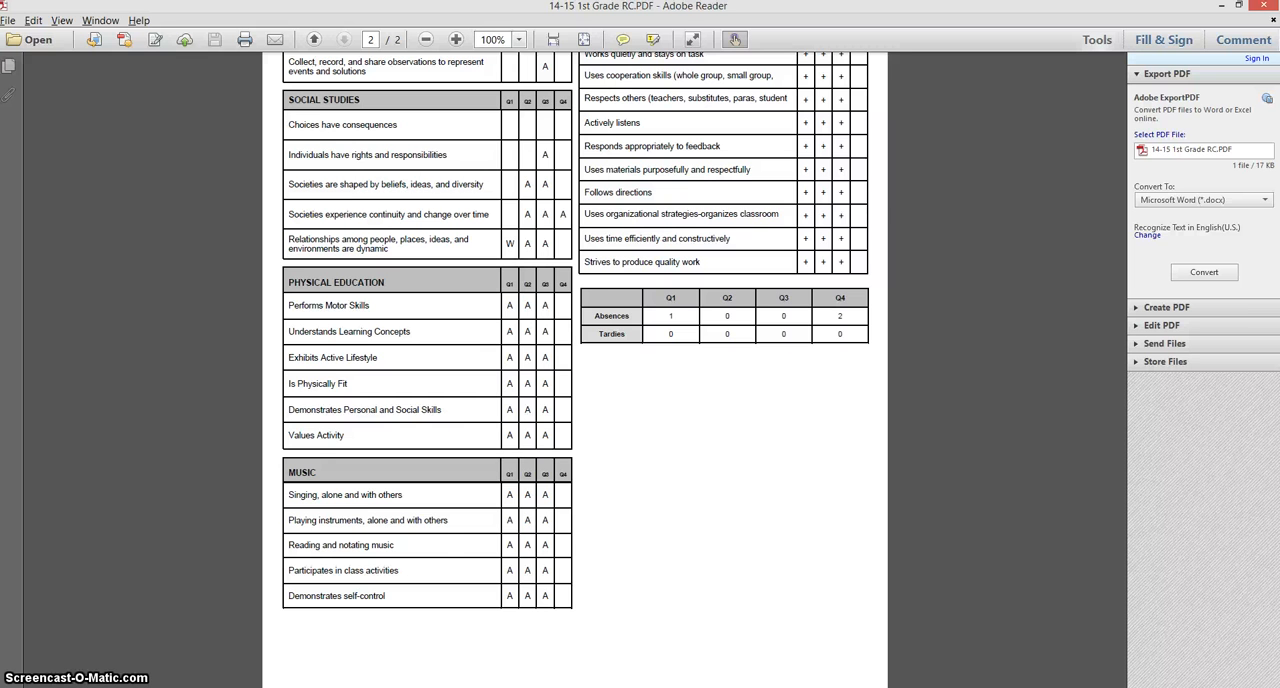
{"action": "scroll", "coordinate": [575, 370], "scroll_direction": "up", "scroll_amount": 15}
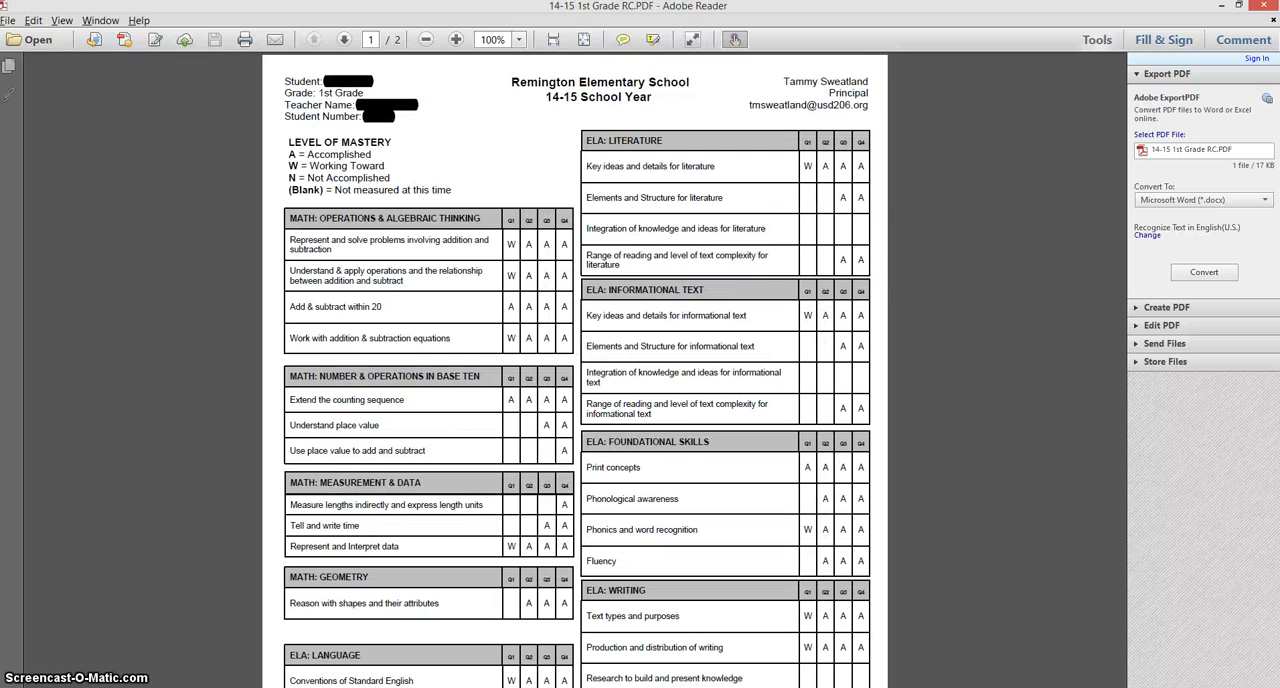
{"action": "left_click", "coordinate": [1261, 6]}
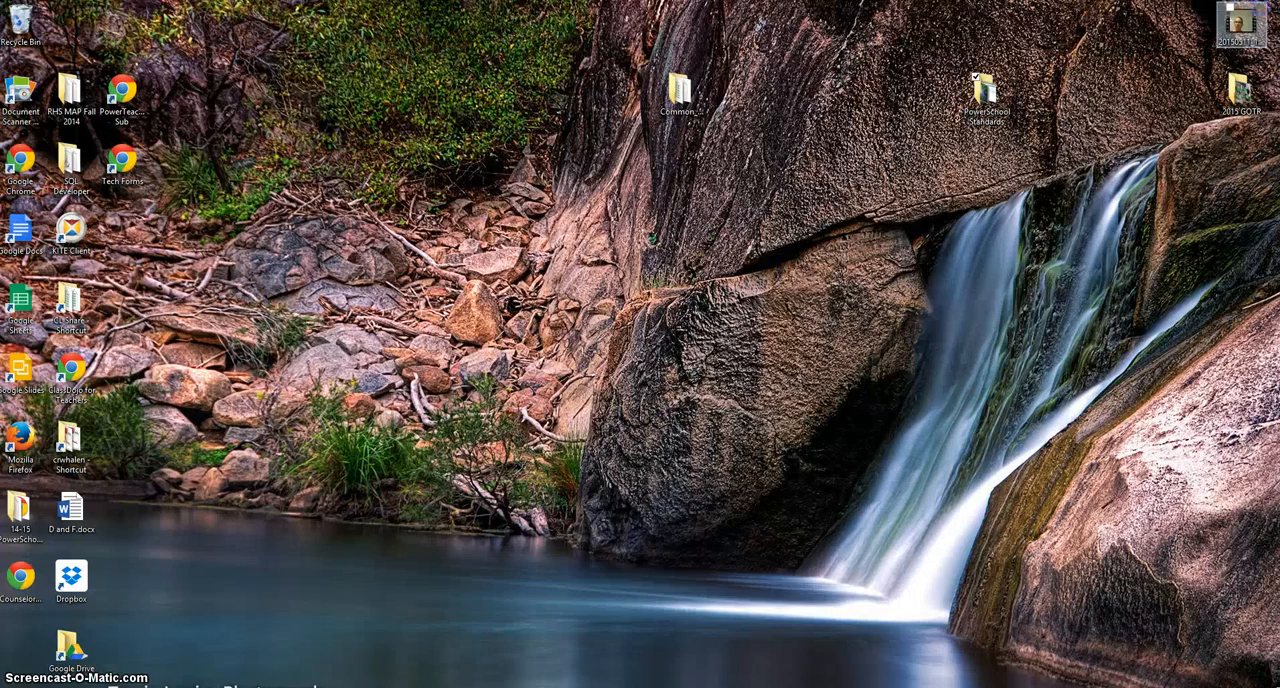
Switch to PowerTeacher Gradebook and show the Quarter 4 classes
{"action": "left_click", "coordinate": [630, 687]}
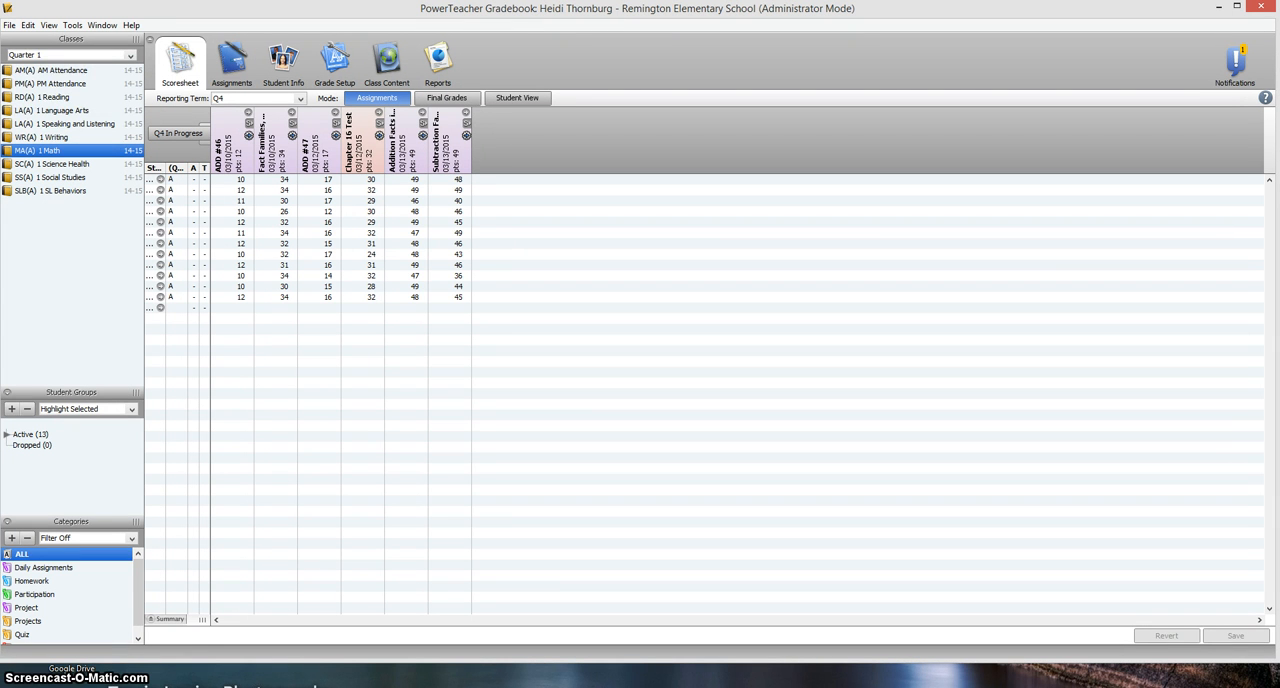
{"action": "left_click", "coordinate": [71, 54]}
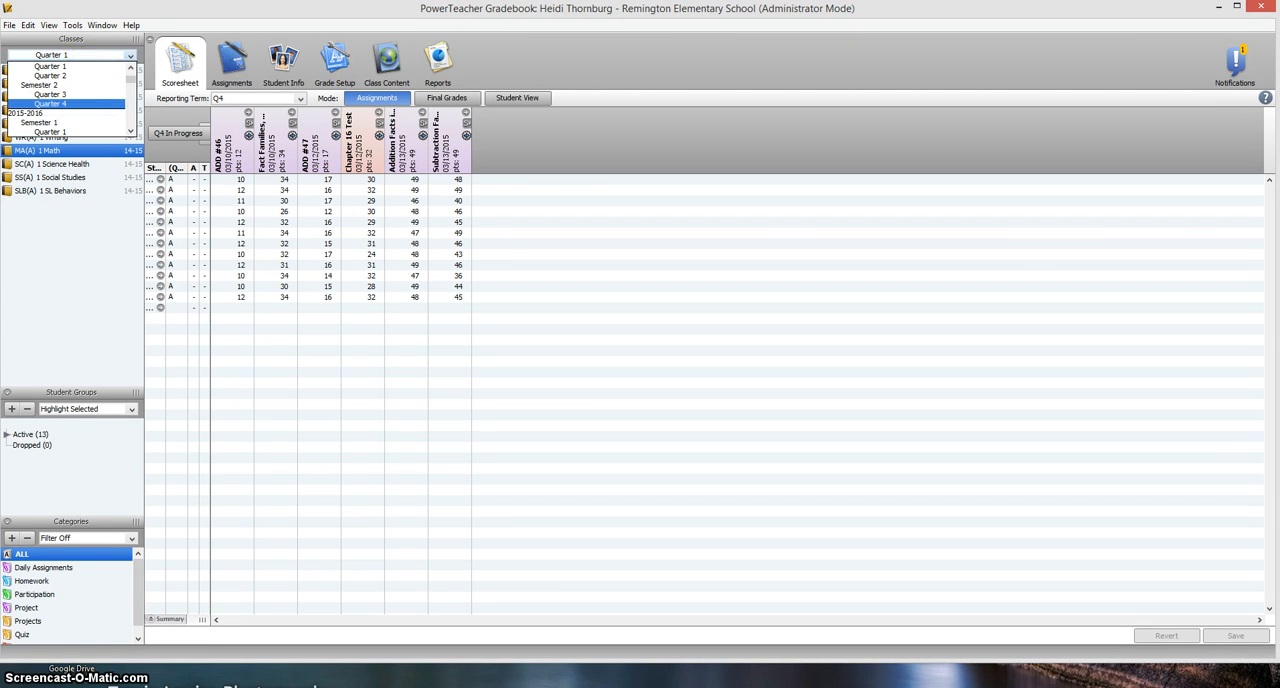
{"action": "left_click", "coordinate": [73, 103]}
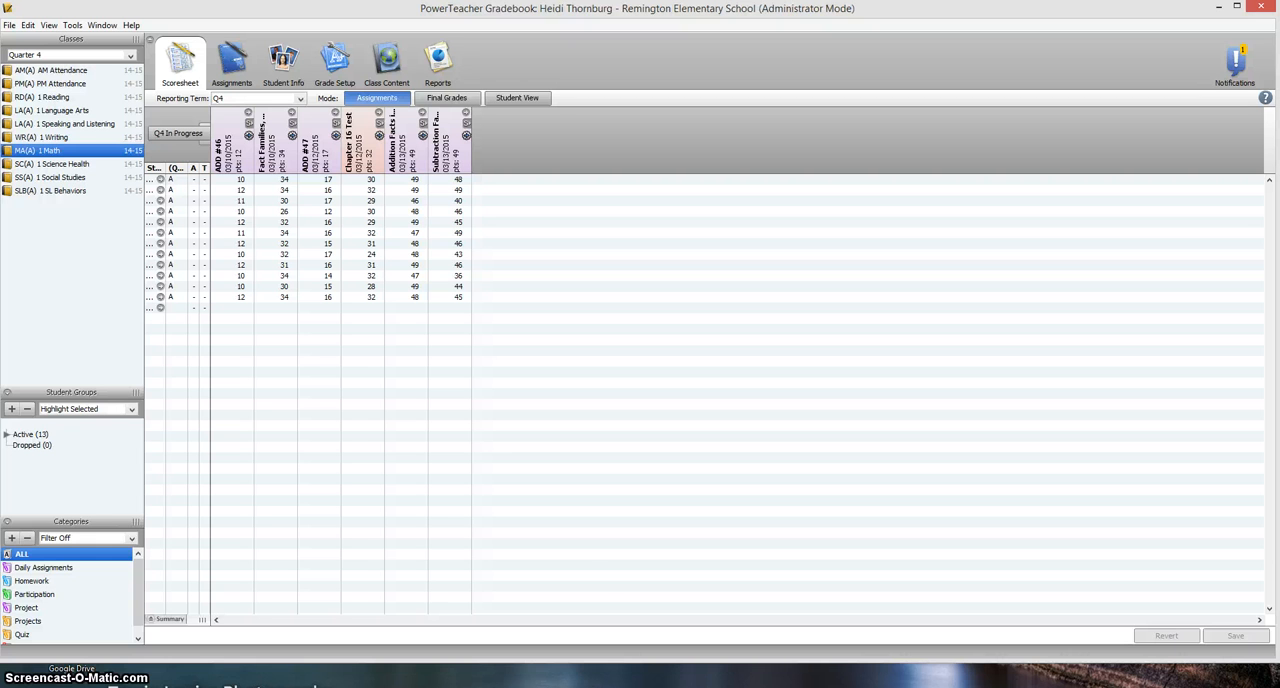
Open the details of the ADD #46 math assignment and examine which standards are attached to it
{"action": "left_click", "coordinate": [232, 136]}
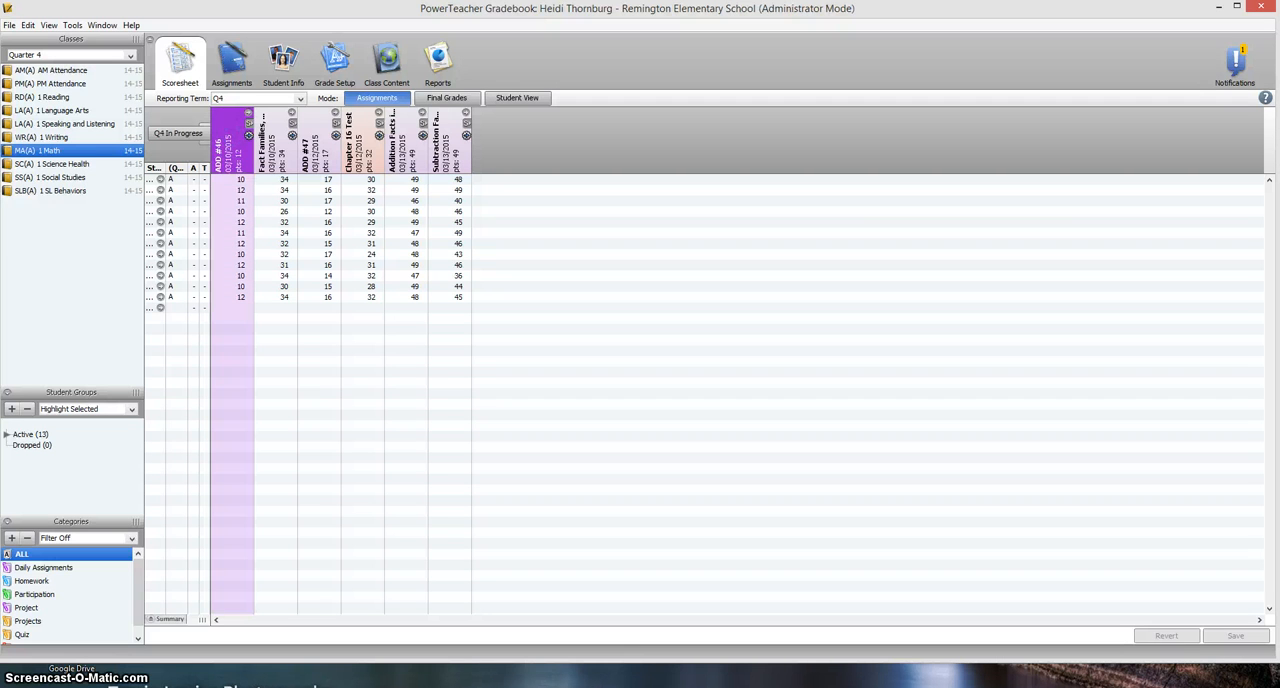
{"action": "left_click", "coordinate": [232, 62]}
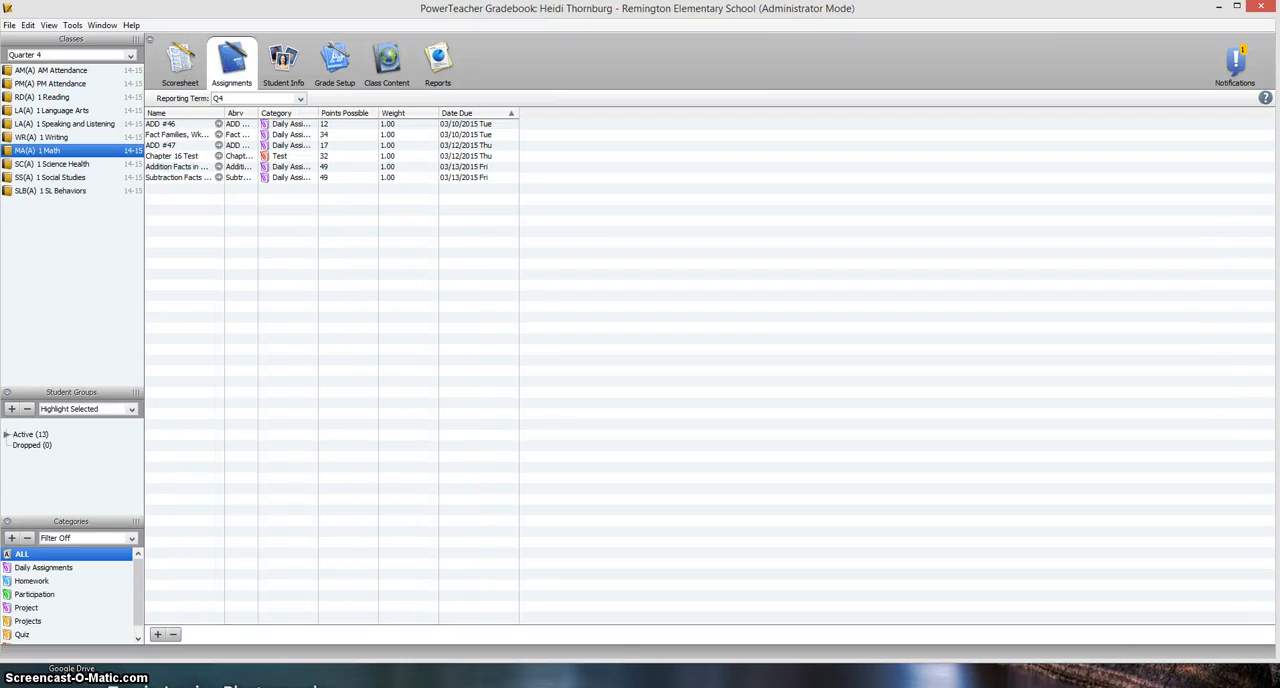
{"action": "left_click", "coordinate": [172, 124]}
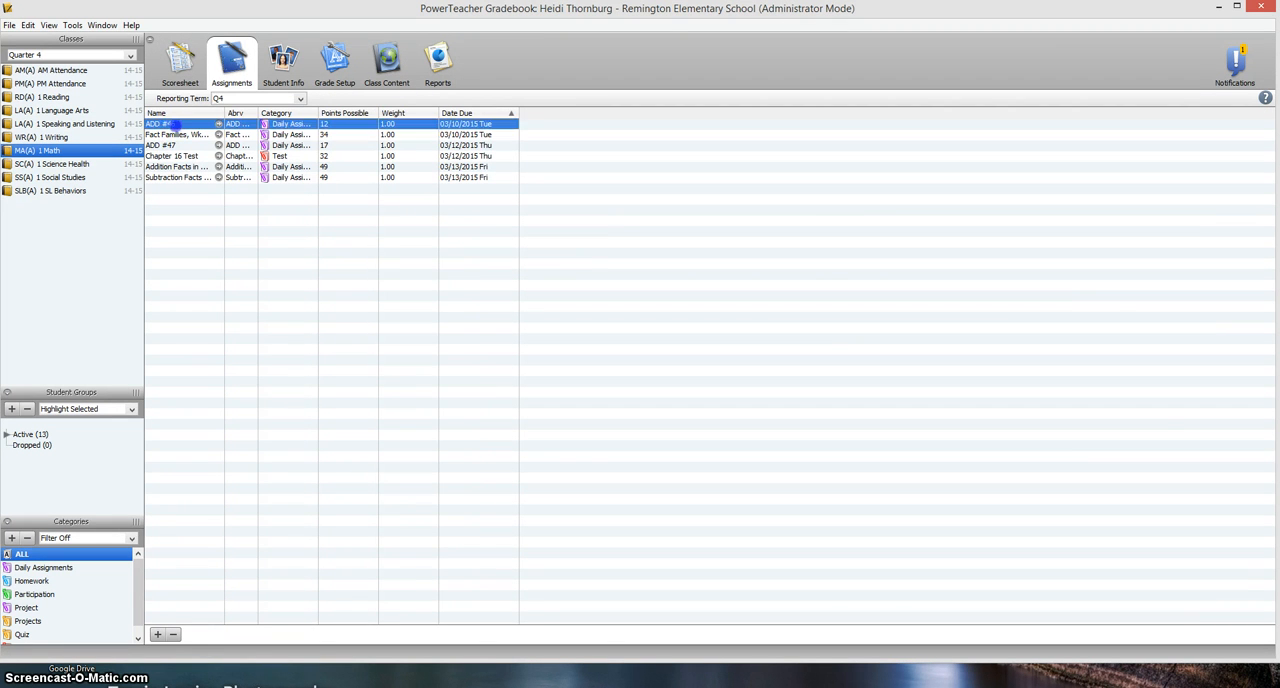
{"action": "double_click", "coordinate": [172, 124]}
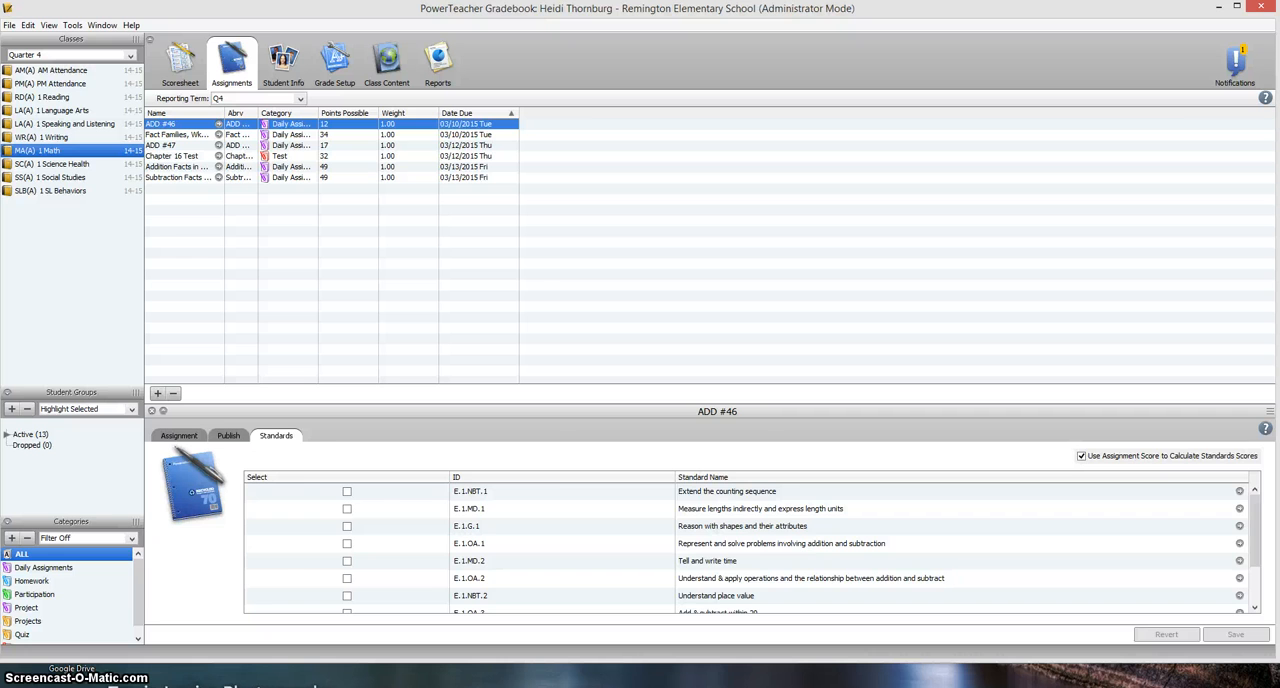
{"action": "left_click", "coordinate": [179, 435]}
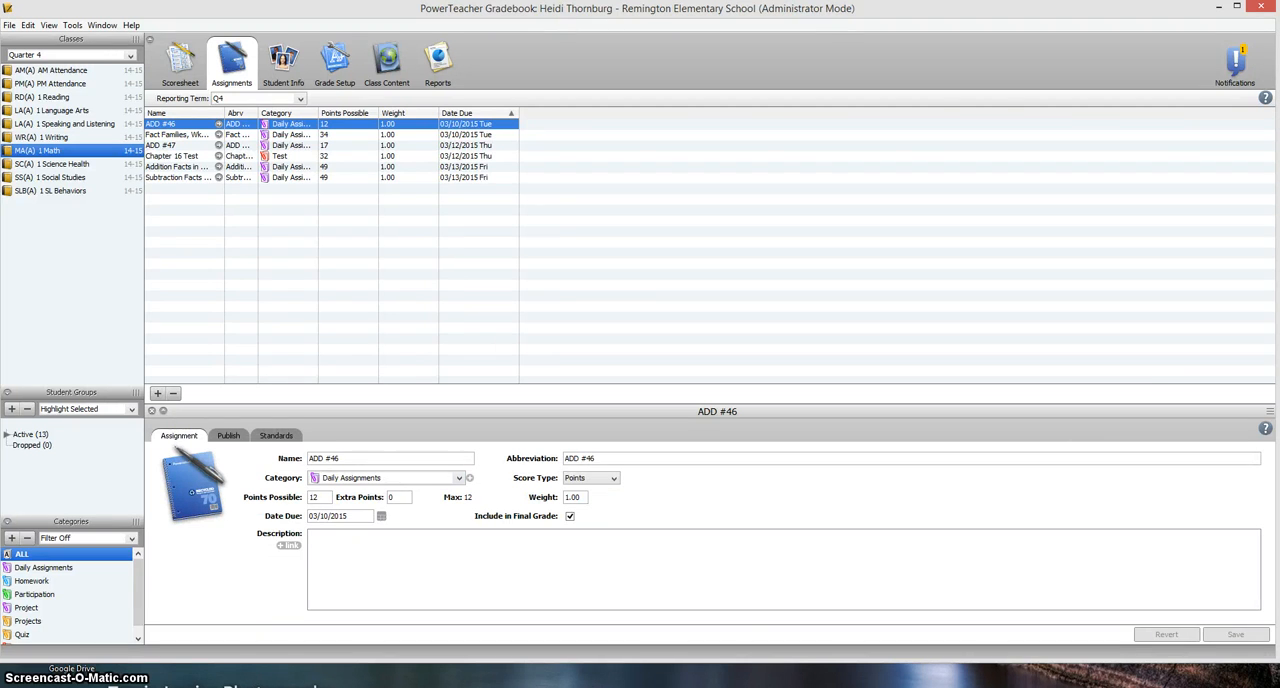
{"action": "left_click", "coordinate": [276, 435]}
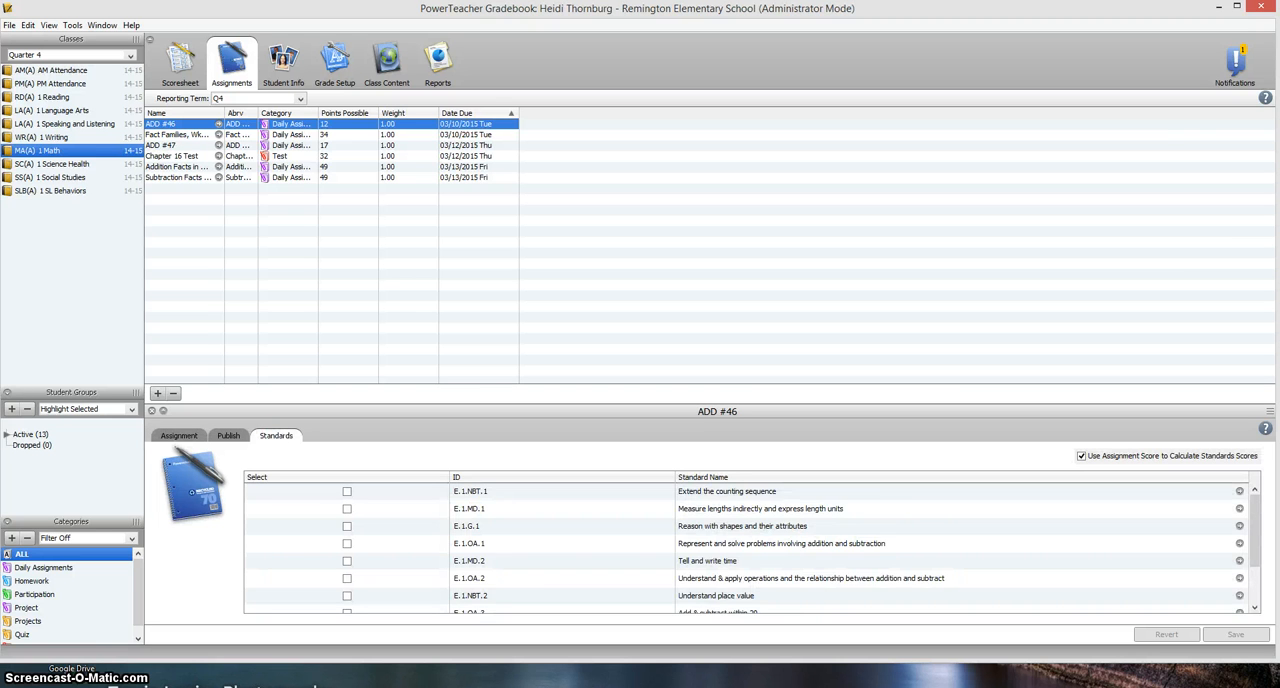
{"action": "scroll", "coordinate": [750, 548], "scroll_direction": "down", "scroll_amount": 3}
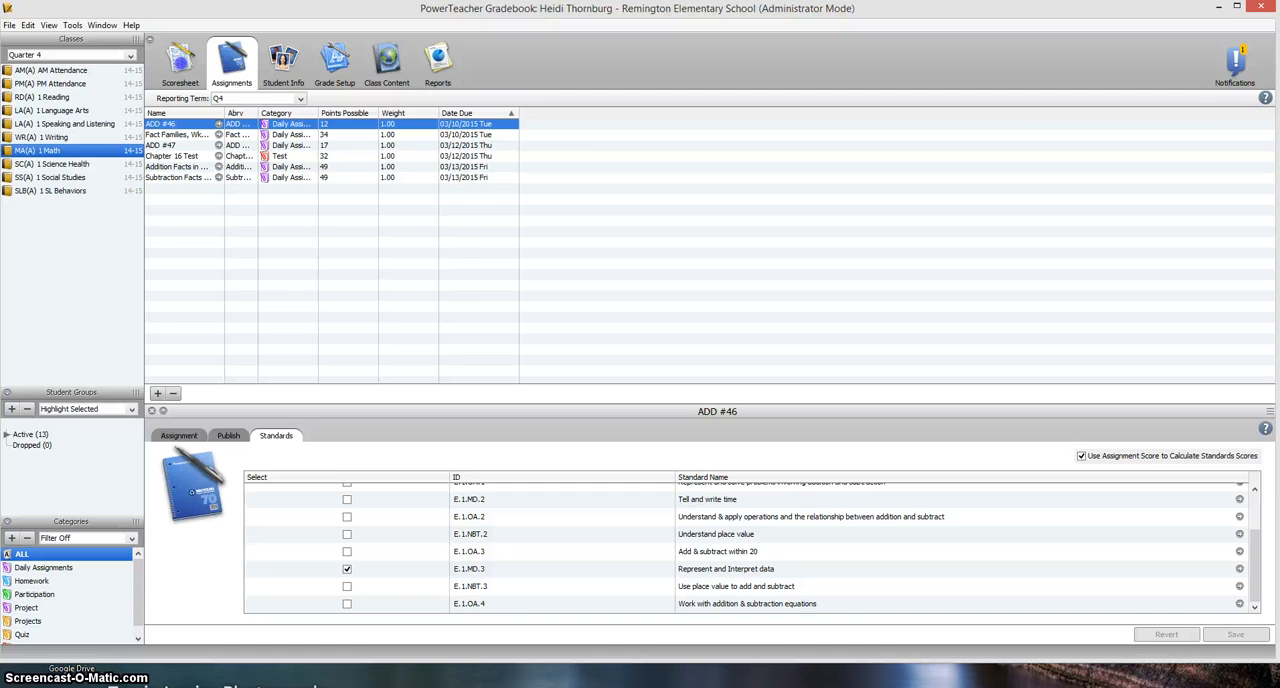
Expand the standard scores for ADD #46 in the scoresheet and inspect the first two students' assignment scores
{"action": "left_click", "coordinate": [181, 62]}
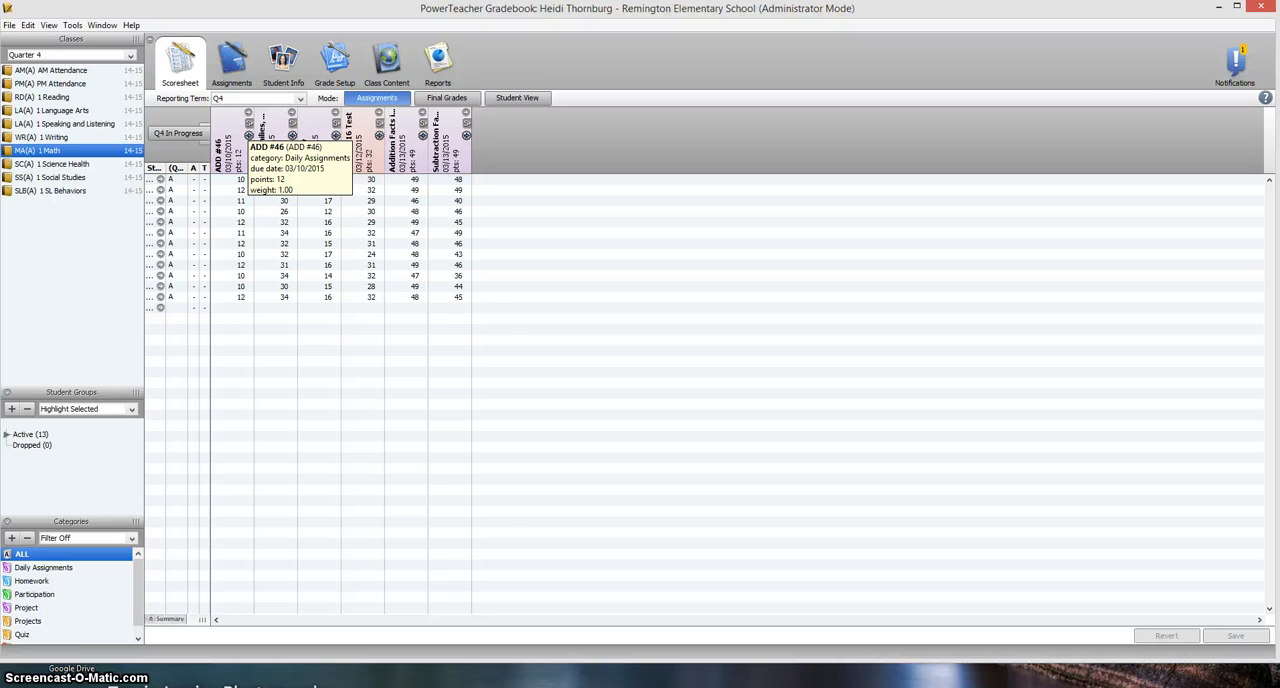
{"action": "left_click", "coordinate": [248, 123]}
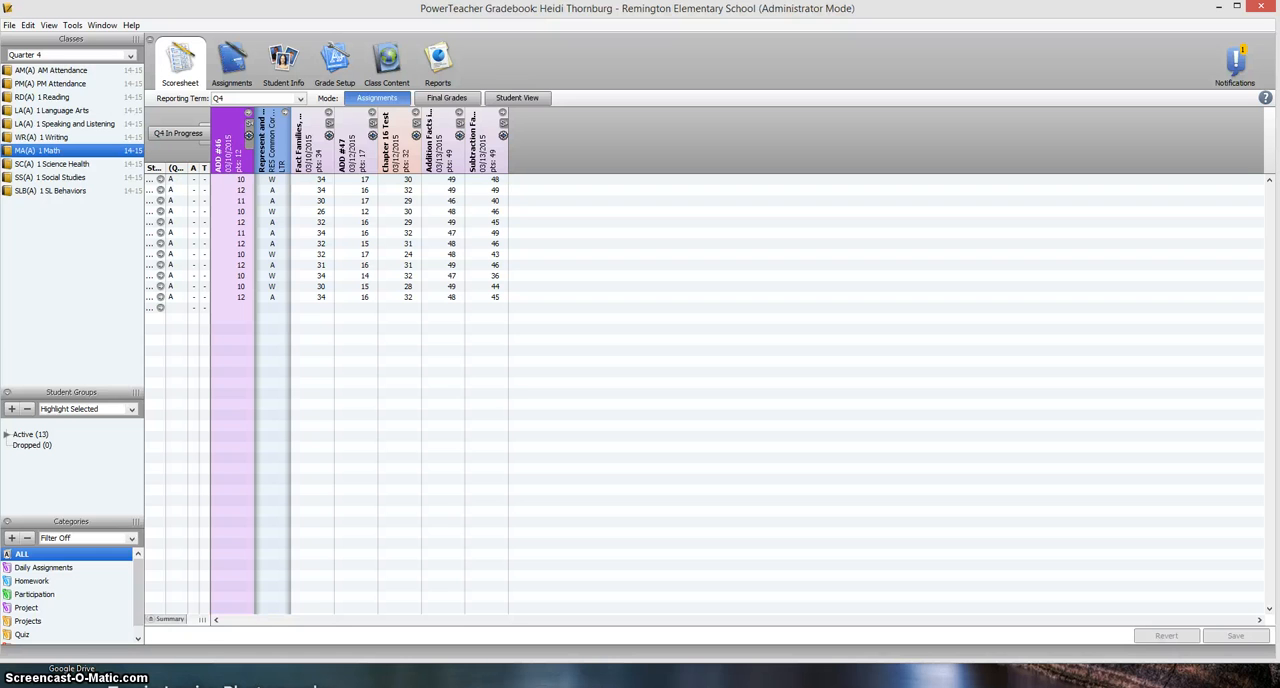
{"action": "left_click", "coordinate": [230, 180]}
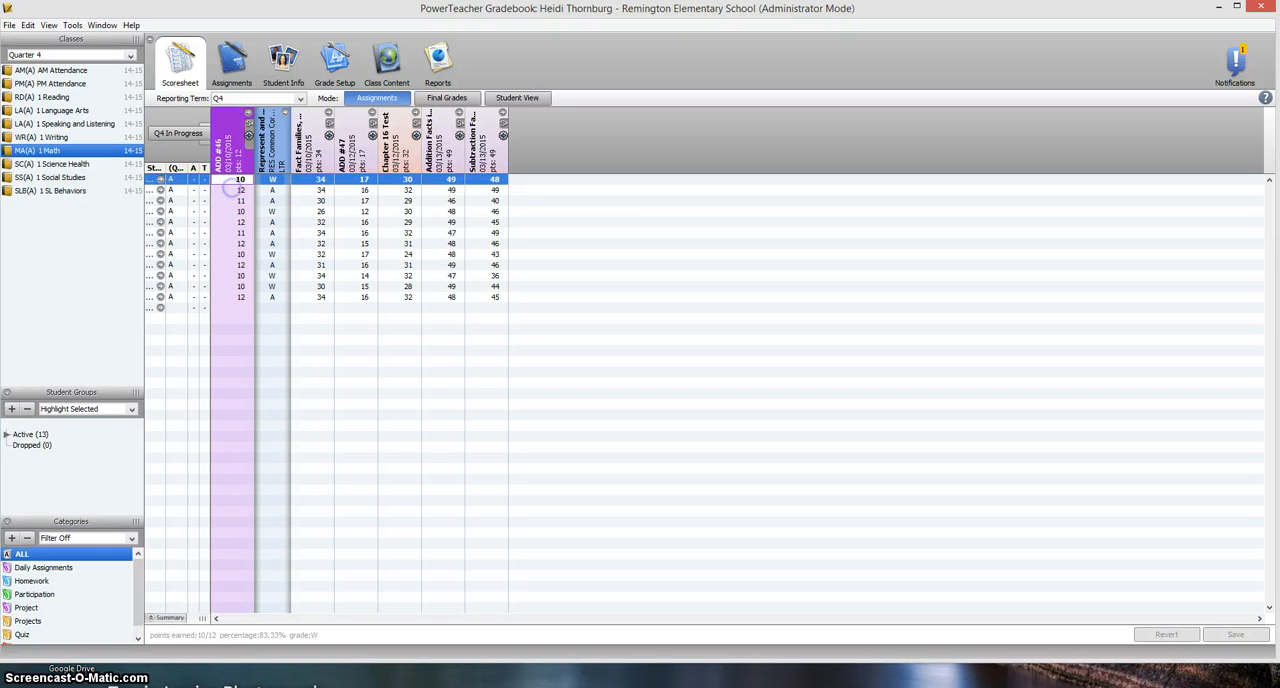
{"action": "left_click", "coordinate": [230, 189]}
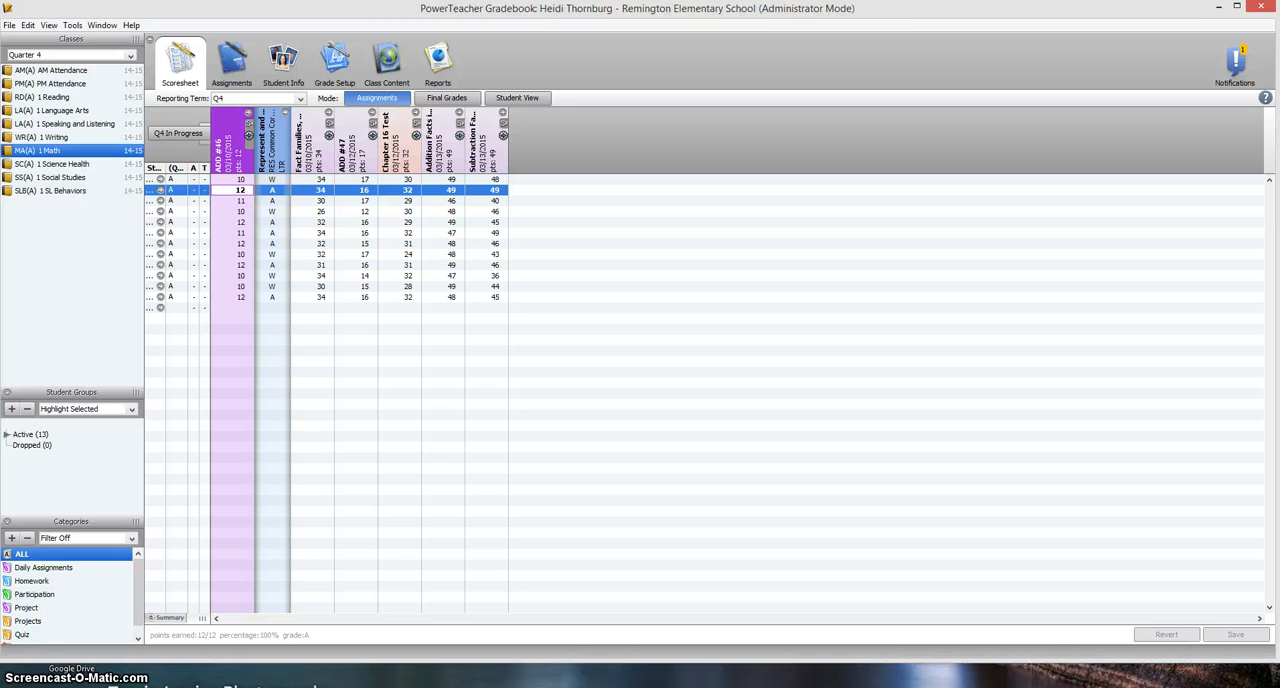
{"action": "left_click", "coordinate": [240, 180]}
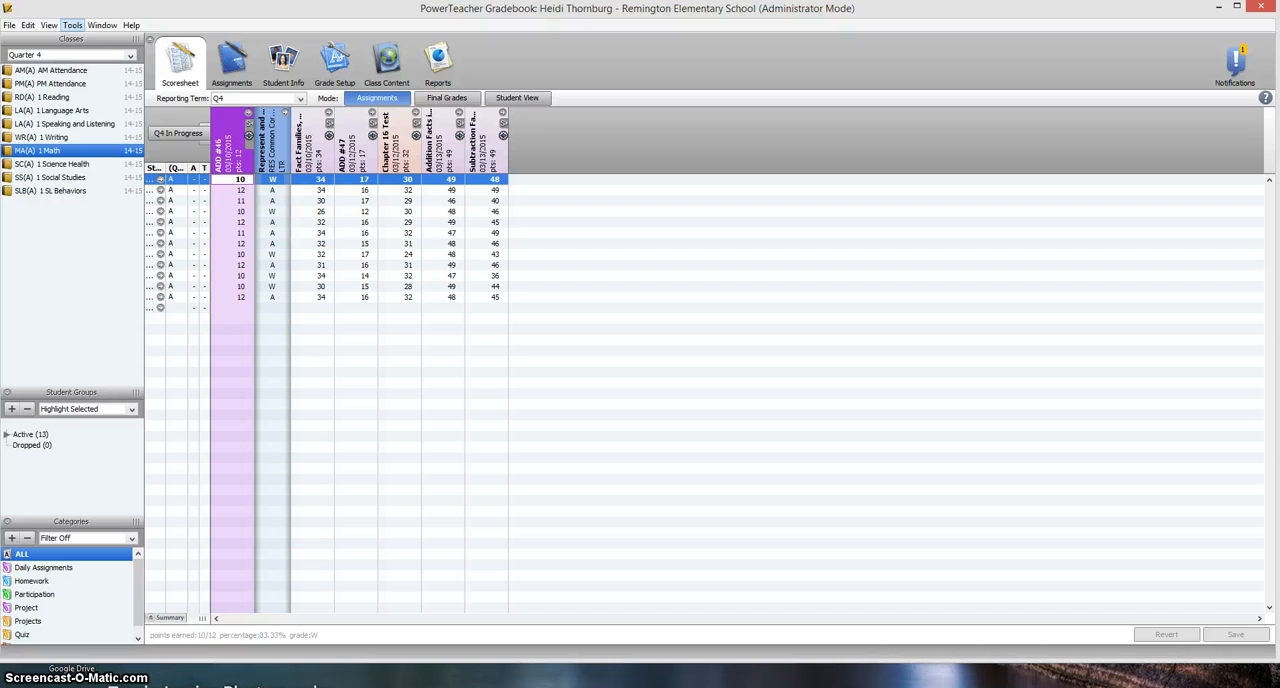
Examine the standards-based grading and auto-calculation settings in the preferences, and close them without changes
{"action": "left_click", "coordinate": [72, 25]}
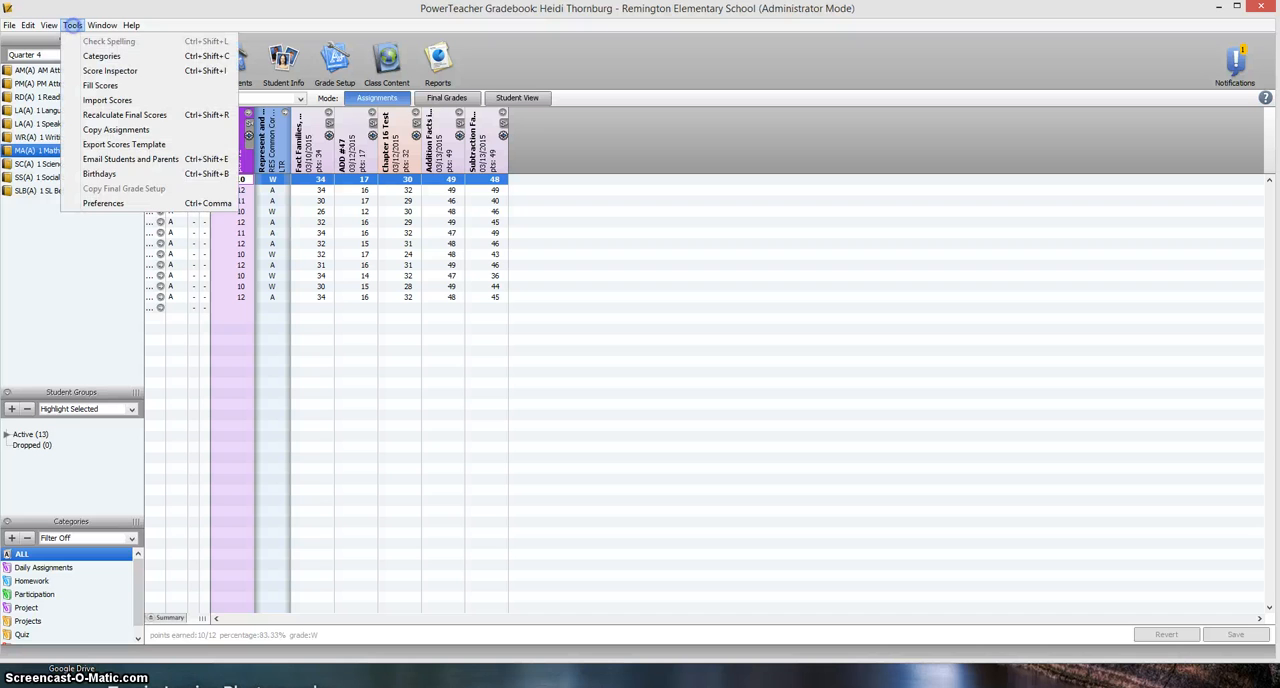
{"action": "left_click", "coordinate": [143, 203]}
{"action": "left_click", "coordinate": [638, 197]}
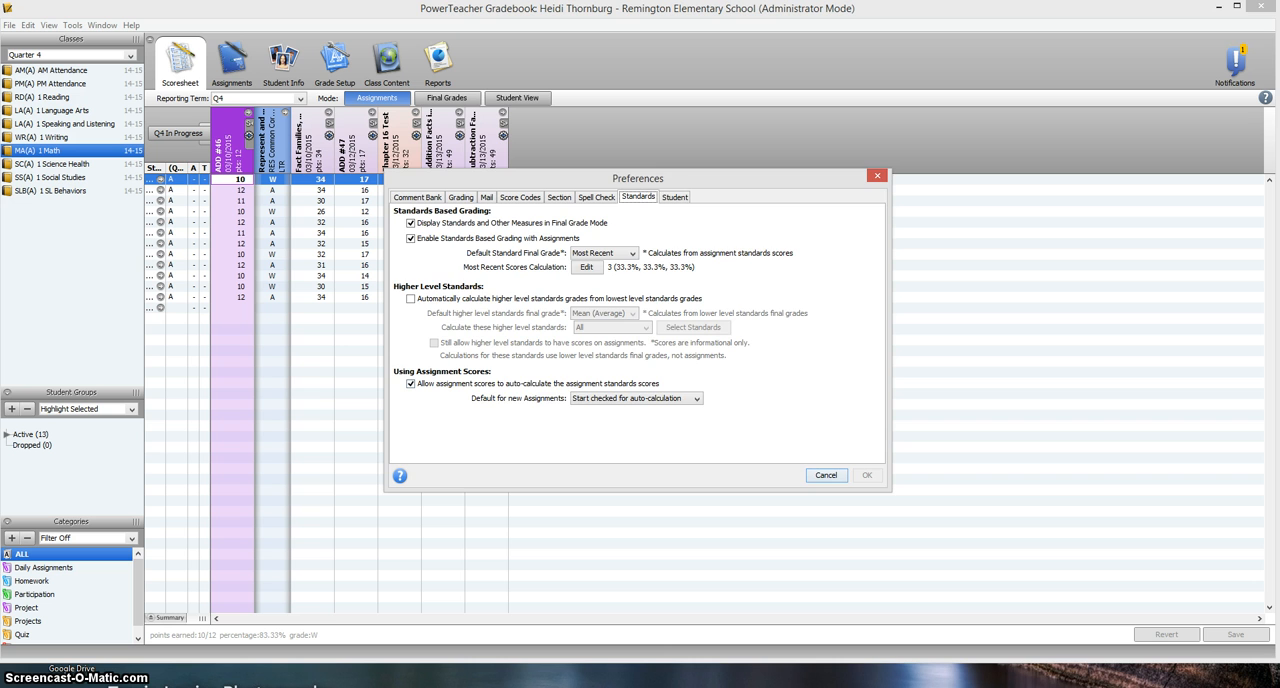
{"action": "left_click", "coordinate": [826, 475]}
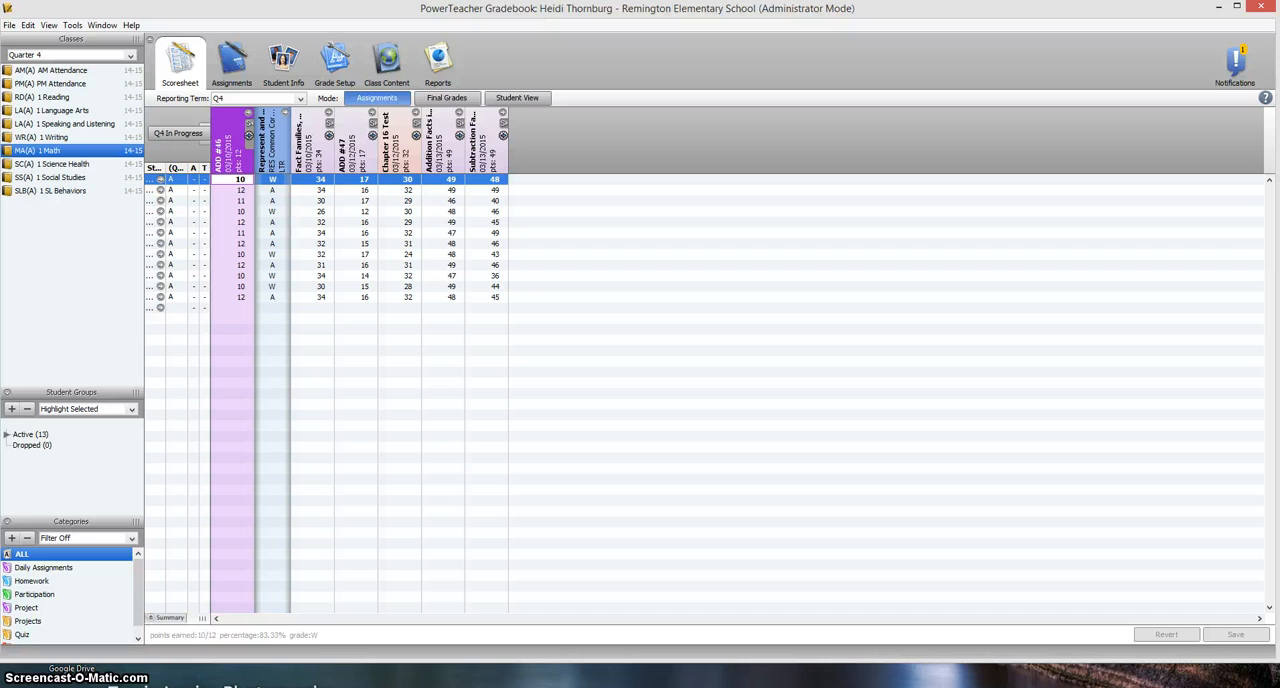
Try overriding the fourth student's Represent and Interpret data score on ADD #46 with A, and discard the change
{"action": "right_click", "coordinate": [280, 211]}
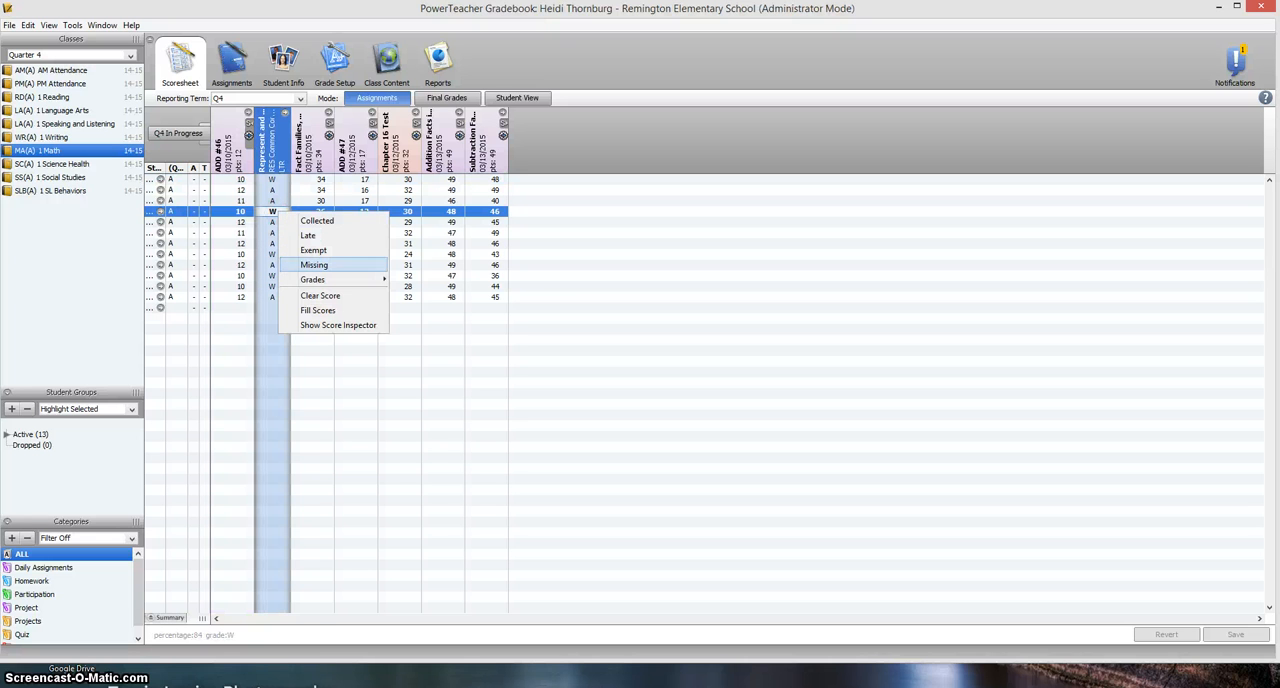
{"action": "mouse_move", "coordinate": [350, 280]}
{"action": "left_click", "coordinate": [410, 280]}
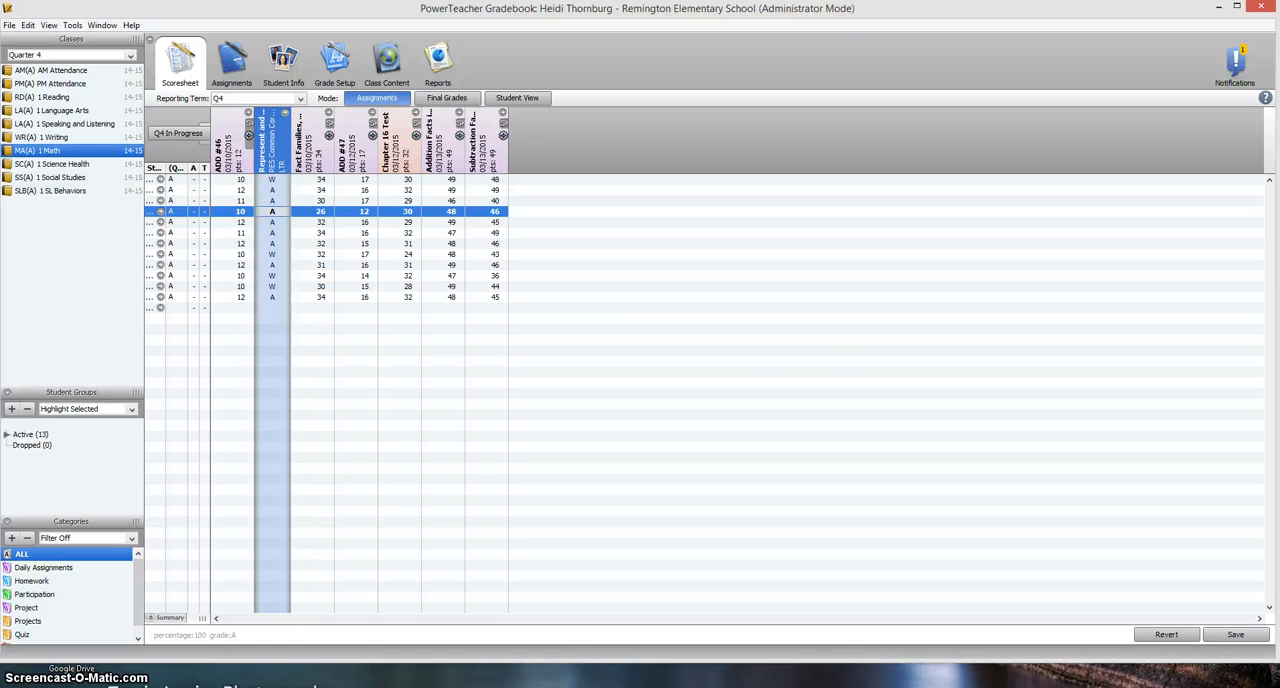
{"action": "left_click", "coordinate": [446, 97]}
{"action": "left_click", "coordinate": [695, 386]}
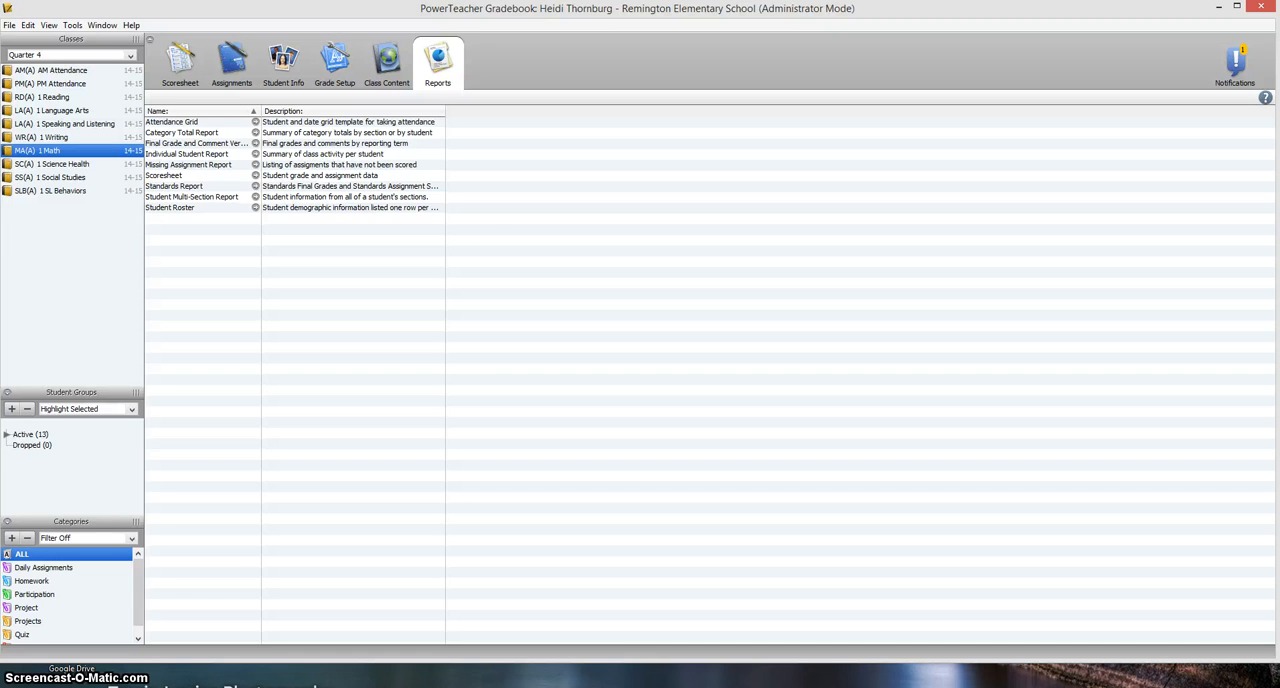
Try entering W as the first student's final grade for Extend the counting sequence, and discard the change
{"action": "left_click", "coordinate": [181, 60]}
{"action": "left_click", "coordinate": [437, 97]}
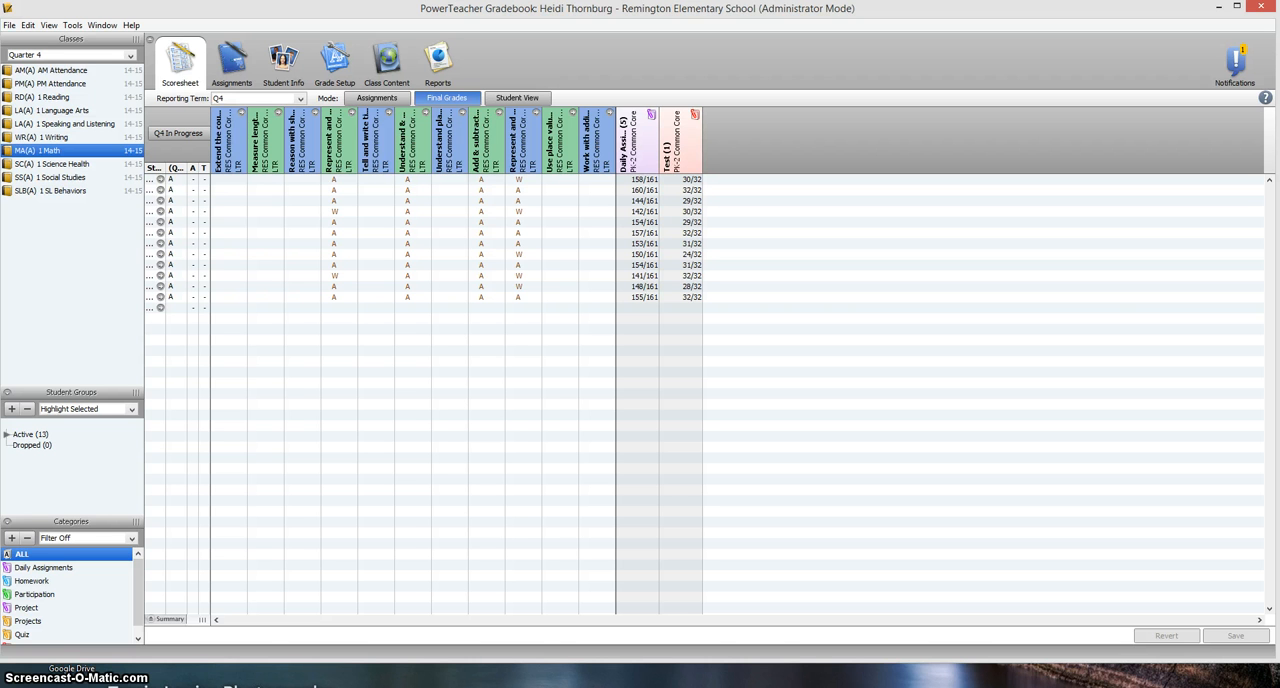
{"action": "right_click", "coordinate": [228, 181]}
{"action": "mouse_move", "coordinate": [262, 189]}
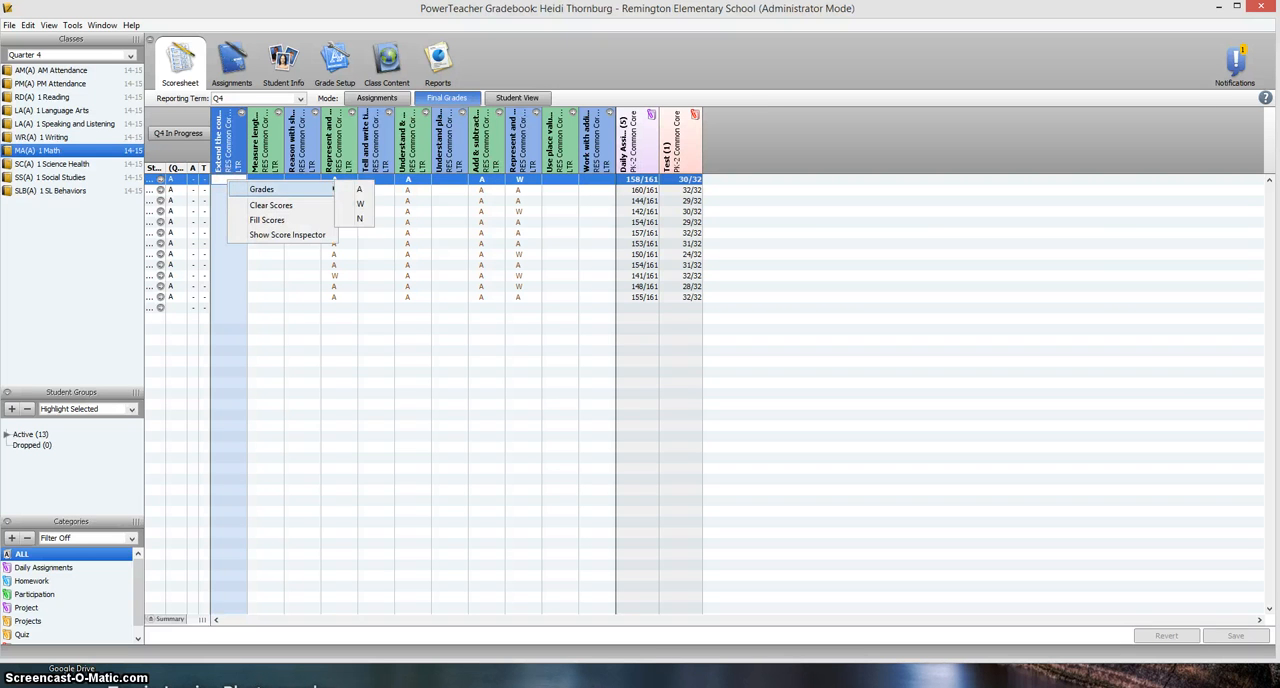
{"action": "left_click", "coordinate": [350, 204]}
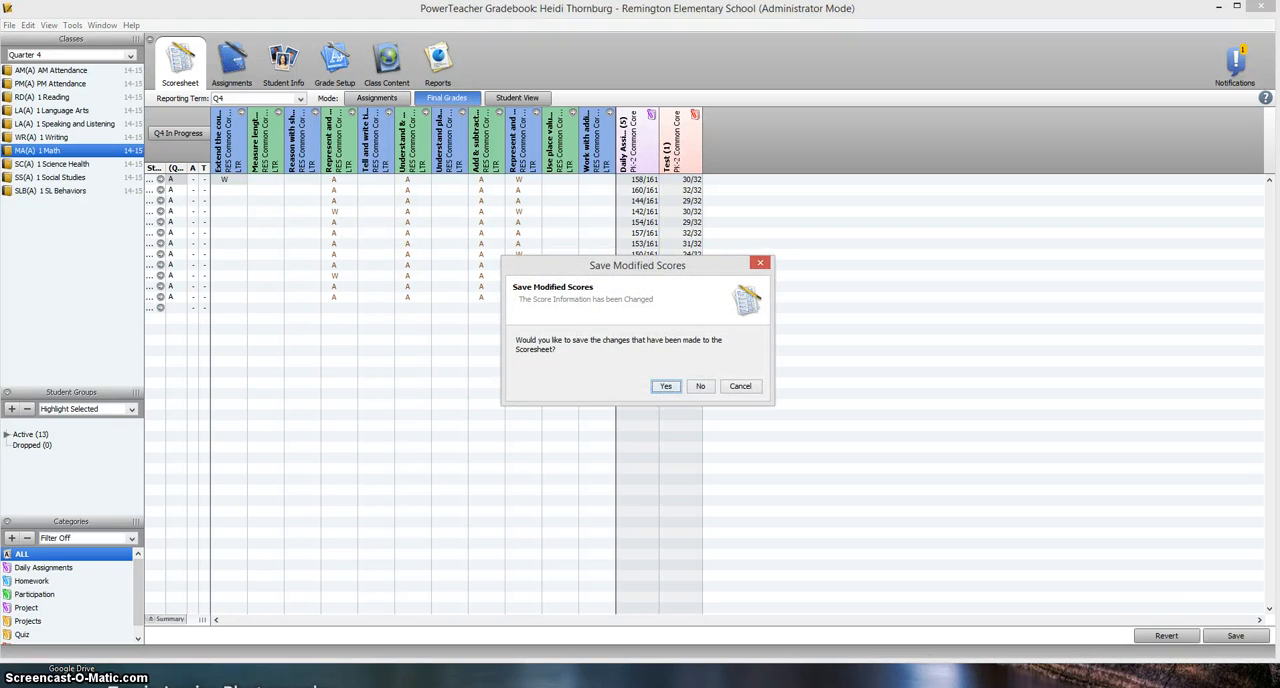
{"action": "left_click", "coordinate": [700, 386]}
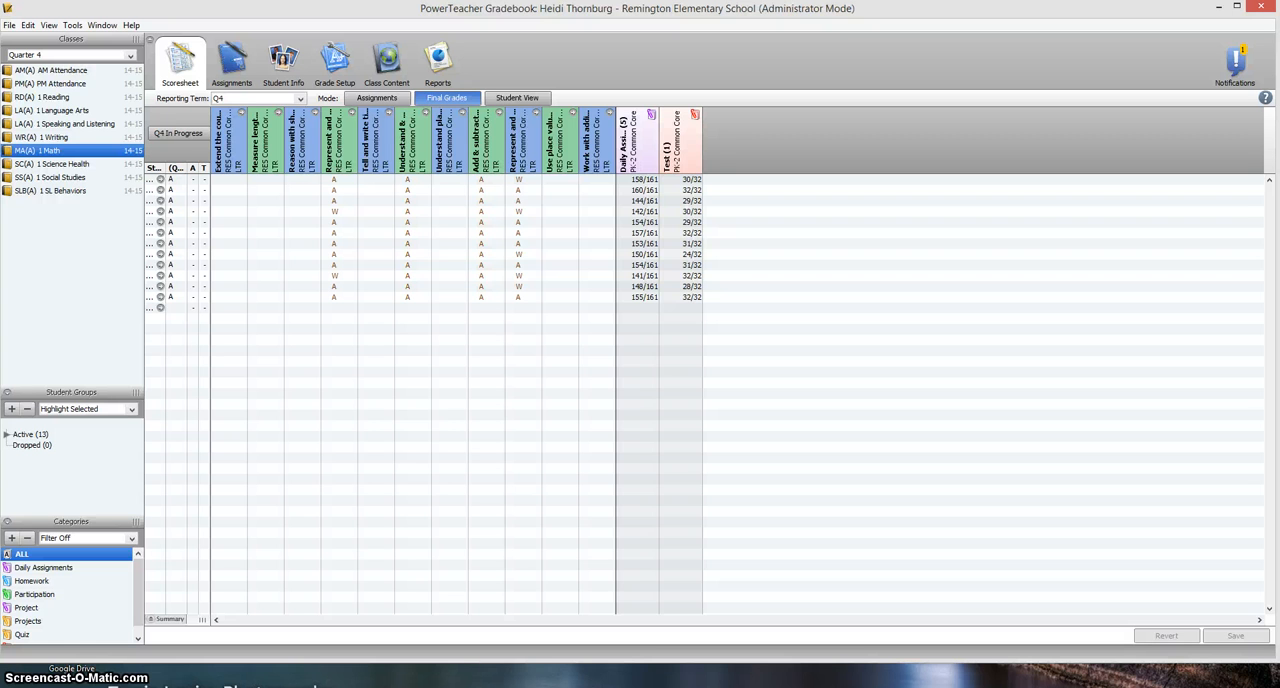
Compare the assignment-level Represent and Interpret data scores with the standards' final grades
{"action": "left_click", "coordinate": [350, 98]}
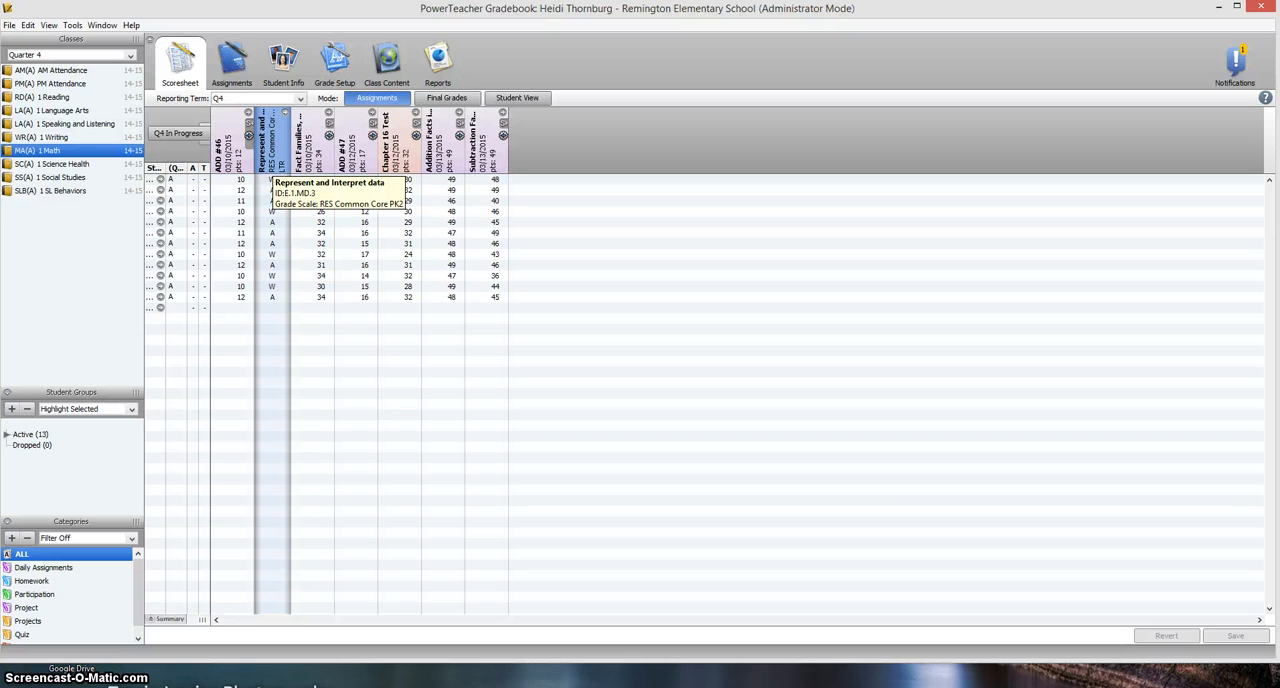
{"action": "left_click", "coordinate": [455, 97]}
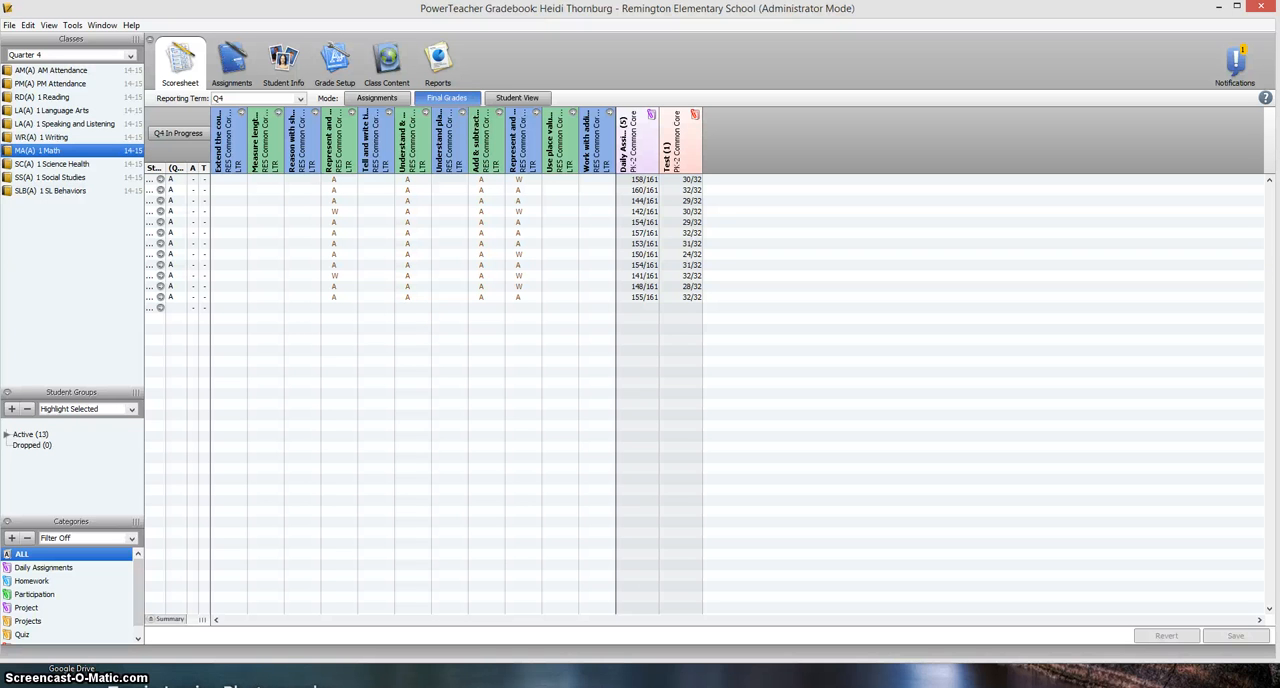
Examine the calculation options for the Default Standard Final Grade in the standards preferences, and cancel out to the final grades
{"action": "left_click", "coordinate": [72, 25]}
{"action": "left_click", "coordinate": [103, 203]}
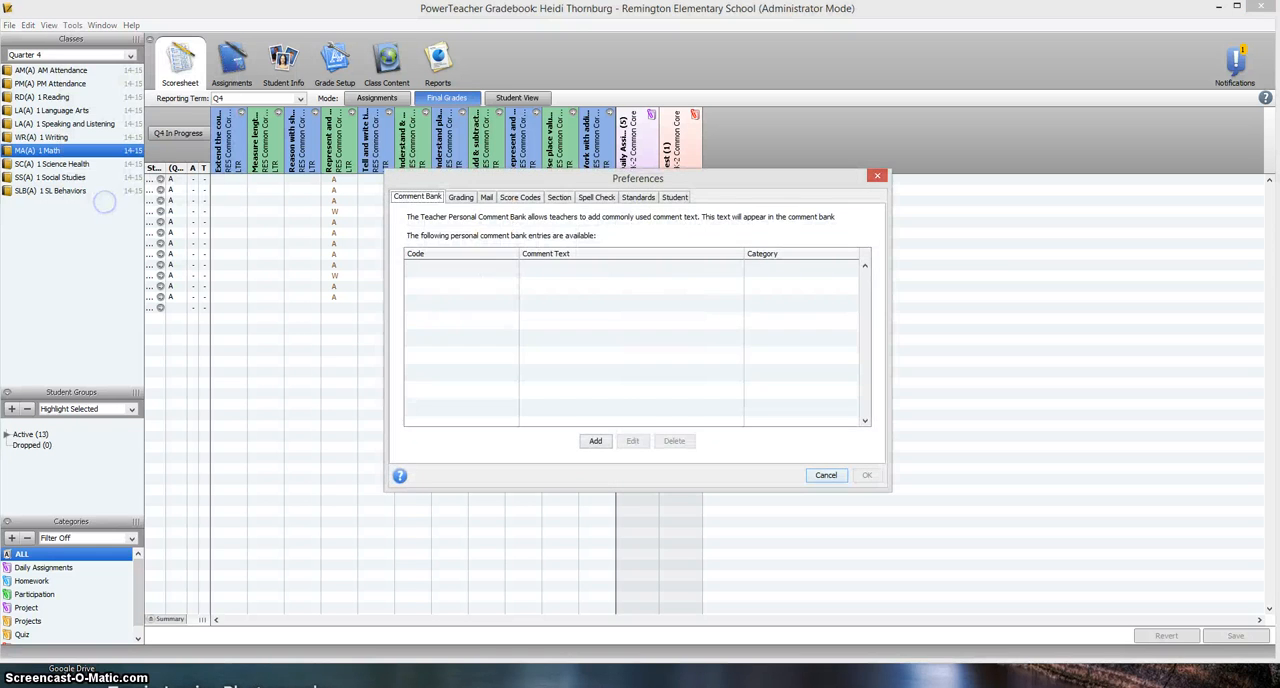
{"action": "left_click", "coordinate": [638, 196]}
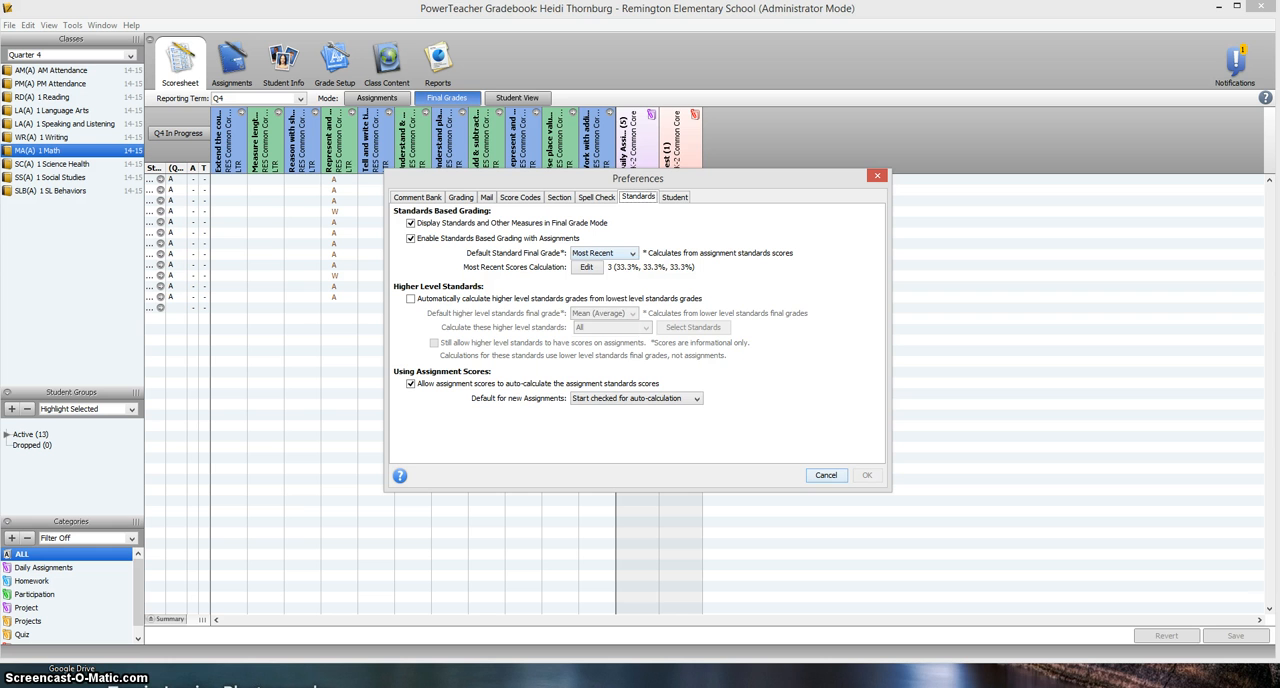
{"action": "left_click", "coordinate": [632, 253]}
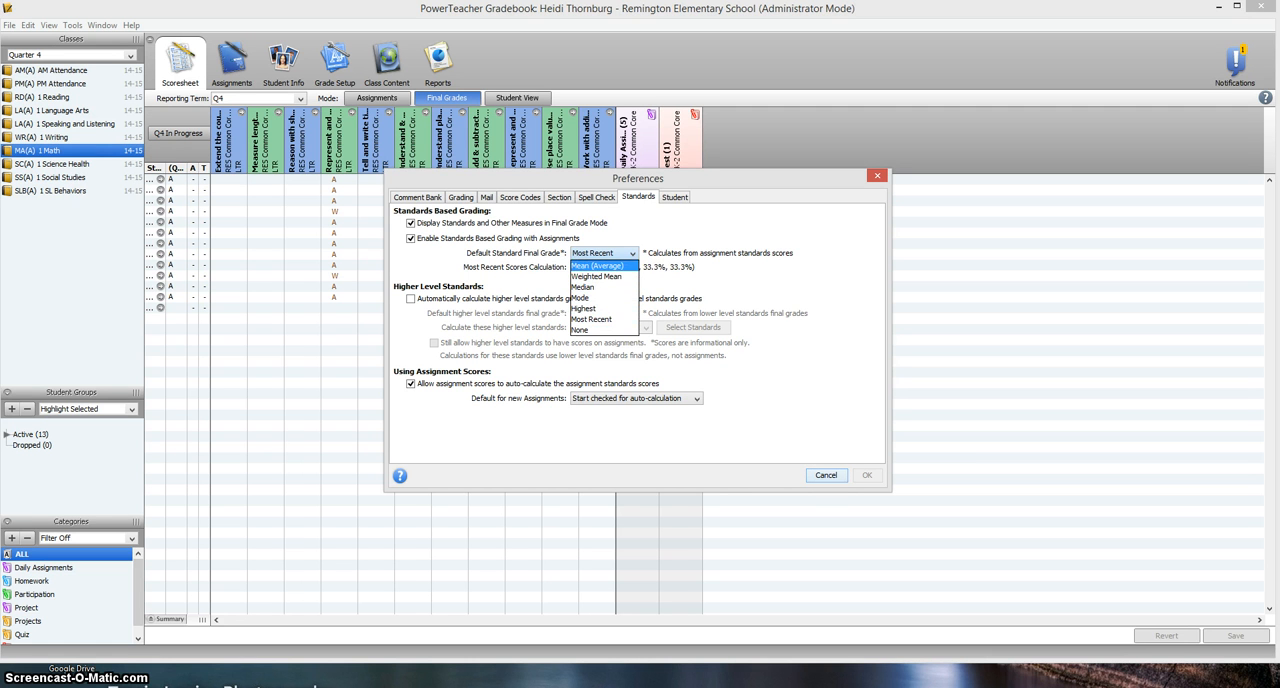
{"action": "left_click", "coordinate": [723, 266]}
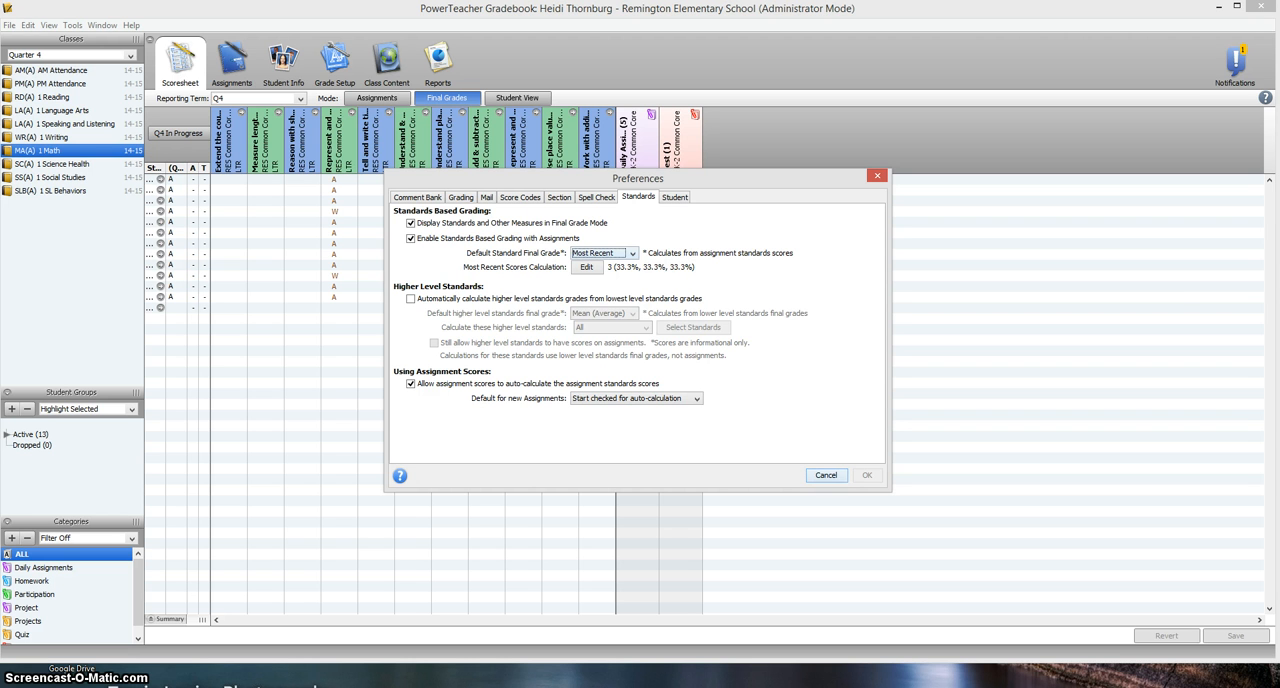
{"action": "left_click", "coordinate": [632, 253]}
{"action": "left_click", "coordinate": [615, 265]}
{"action": "left_click", "coordinate": [826, 475]}
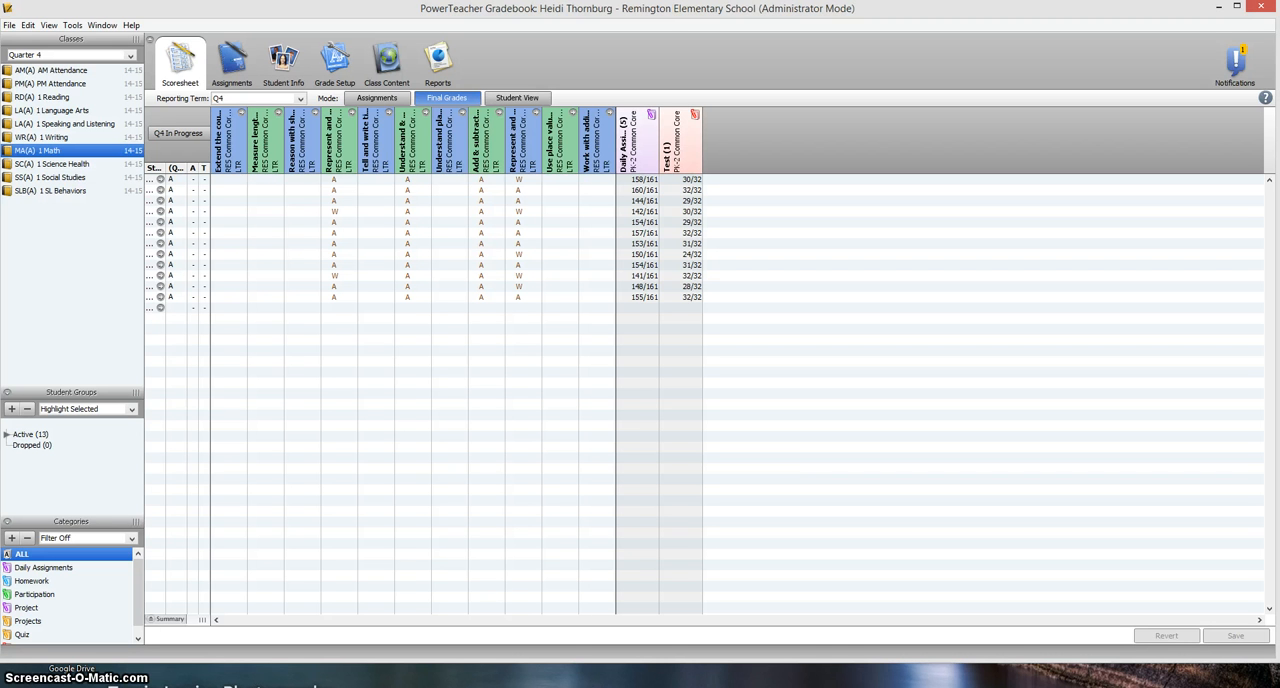
{"action": "mouse_move", "coordinate": [414, 177]}
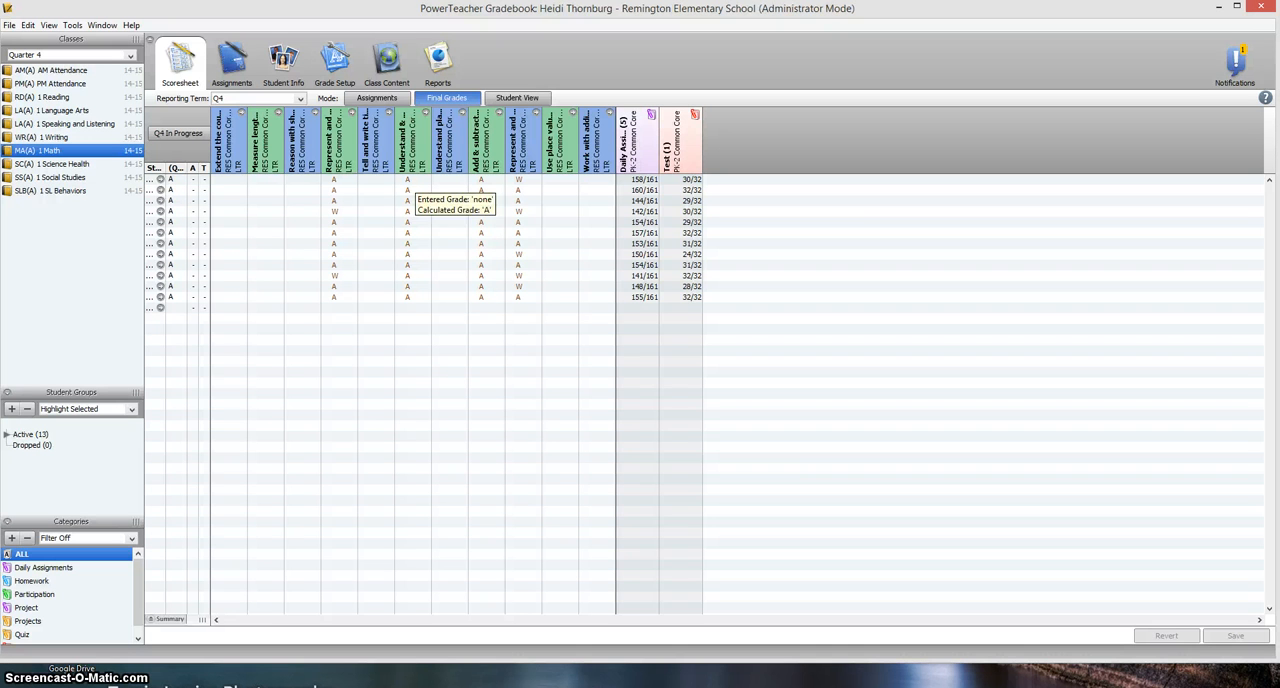